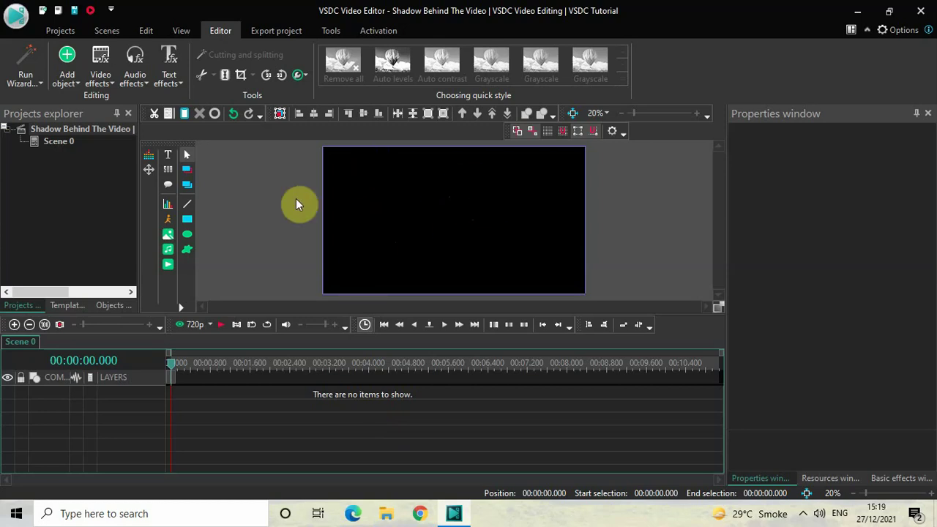
- Add a white rectangle on a new layer, sized to fill the full 1920×1080 scene
{"action": "left_click", "coordinate": [66, 72]}
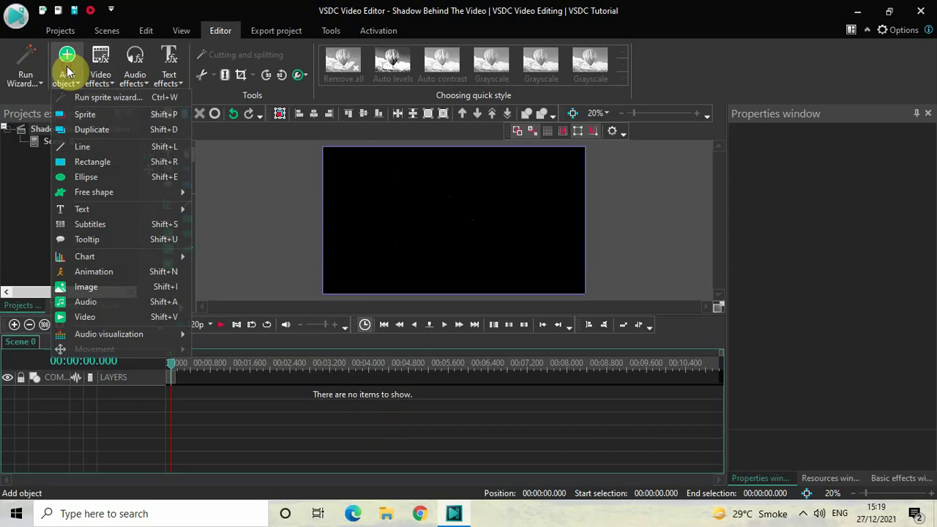
{"action": "left_click", "coordinate": [109, 162]}
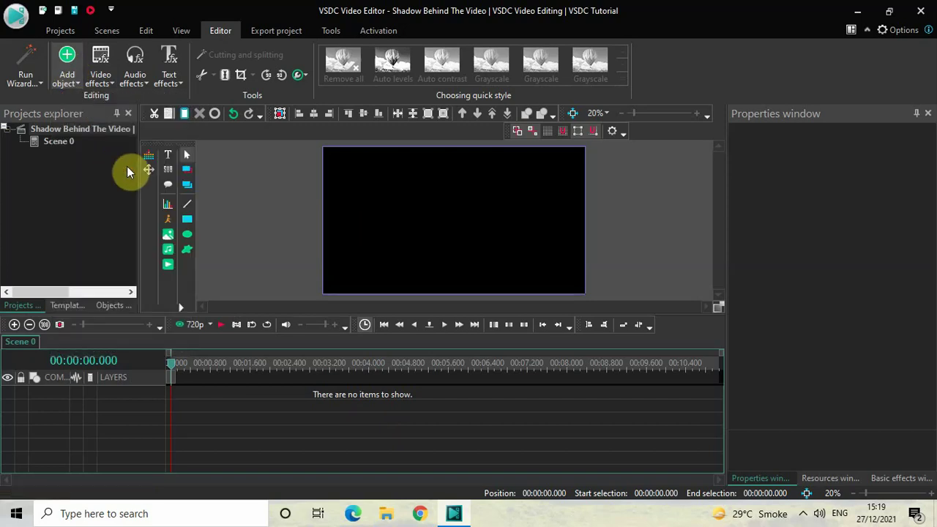
{"action": "left_click", "coordinate": [585, 322]}
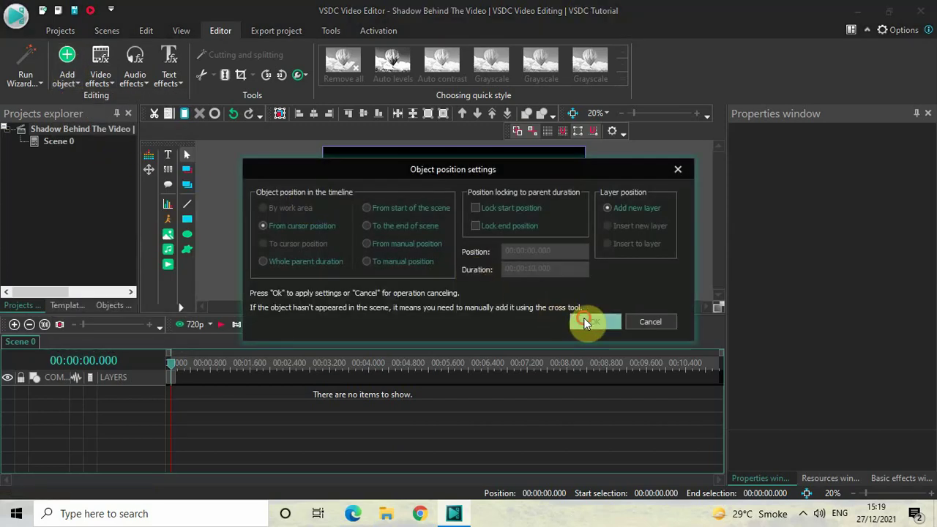
{"action": "left_click", "coordinate": [350, 167]}
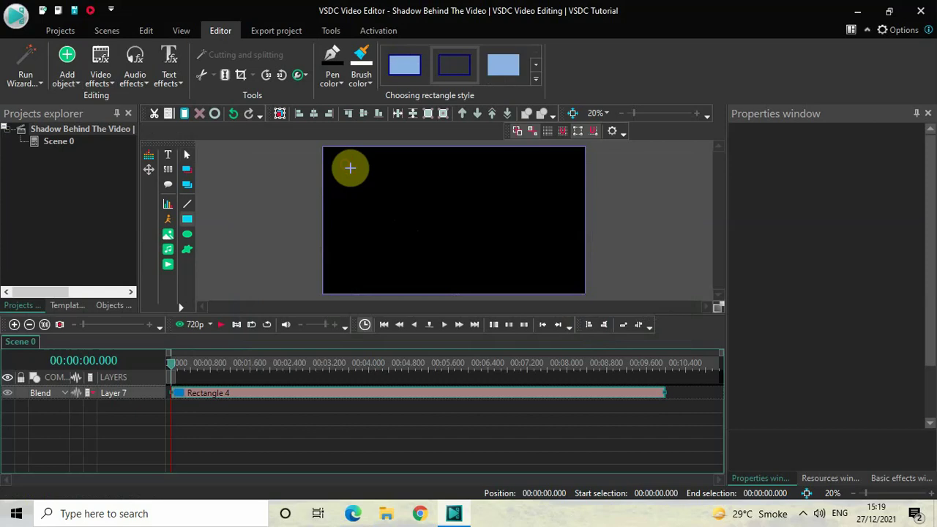
{"action": "left_click_drag", "start_coordinate": [350, 168], "coordinate": [535, 280]}
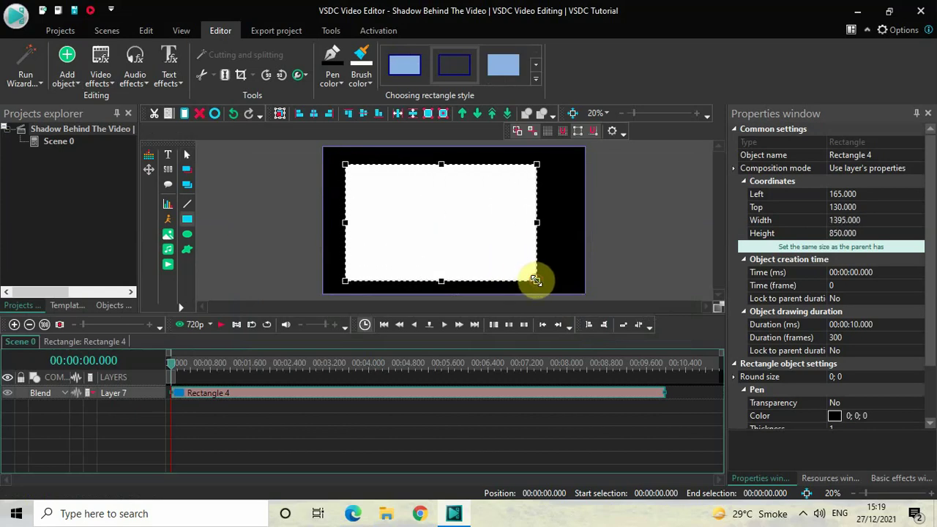
{"action": "left_click", "coordinate": [789, 248]}
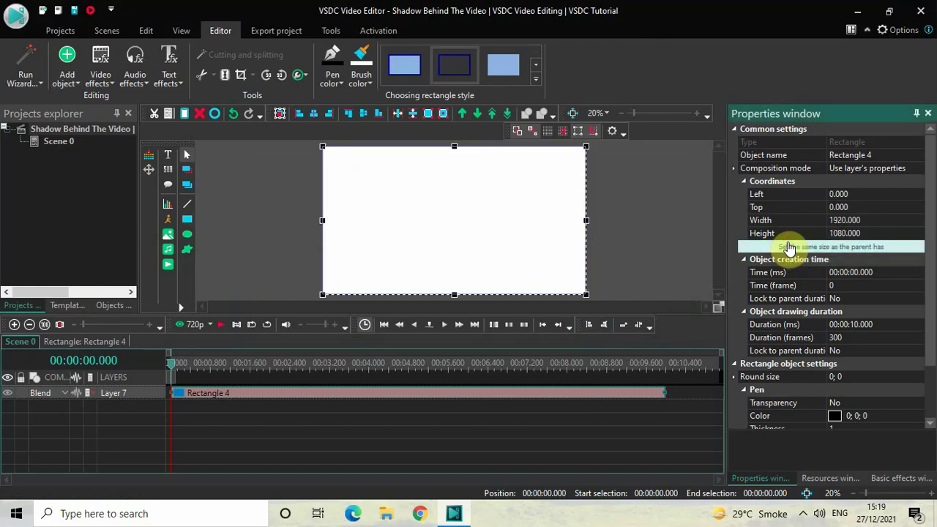
{"action": "left_click", "coordinate": [460, 422]}
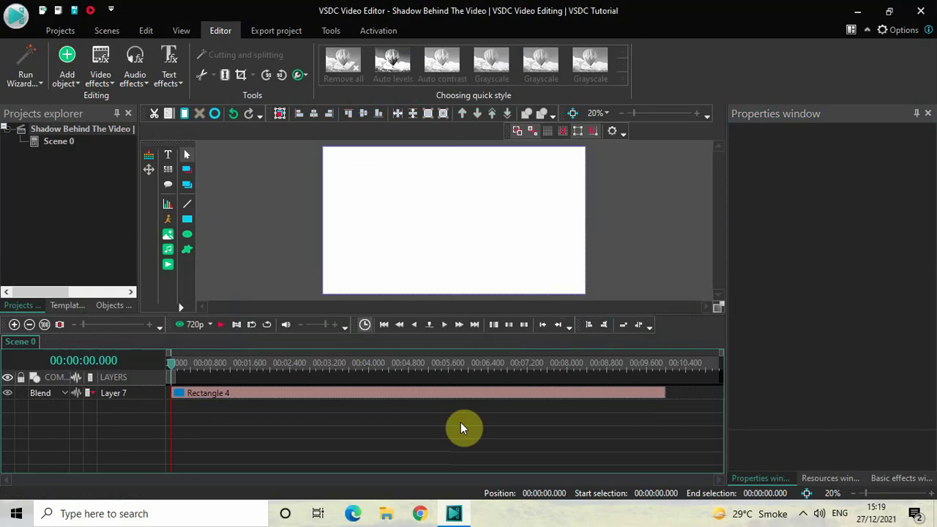
- Add Car Demo.mp4 as a video object on a new layer above the rectangle
{"action": "left_click", "coordinate": [68, 74]}
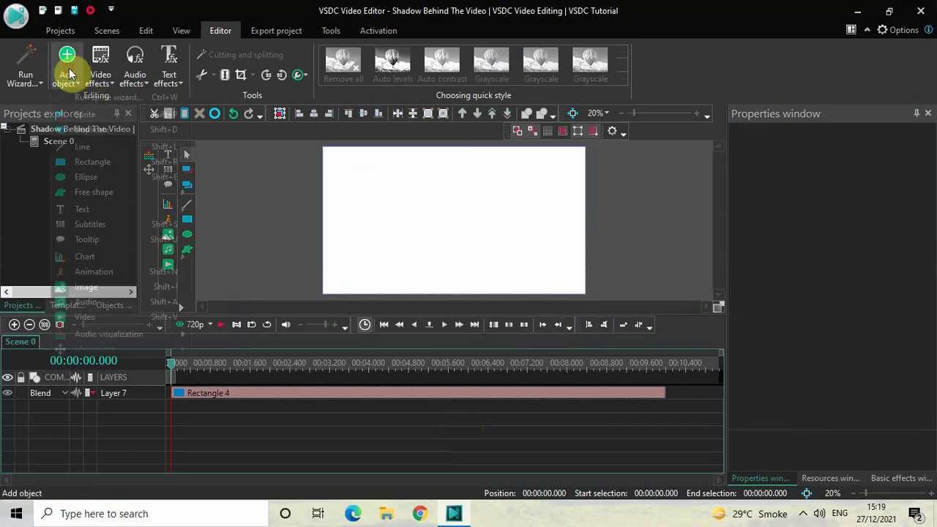
{"action": "left_click", "coordinate": [104, 318]}
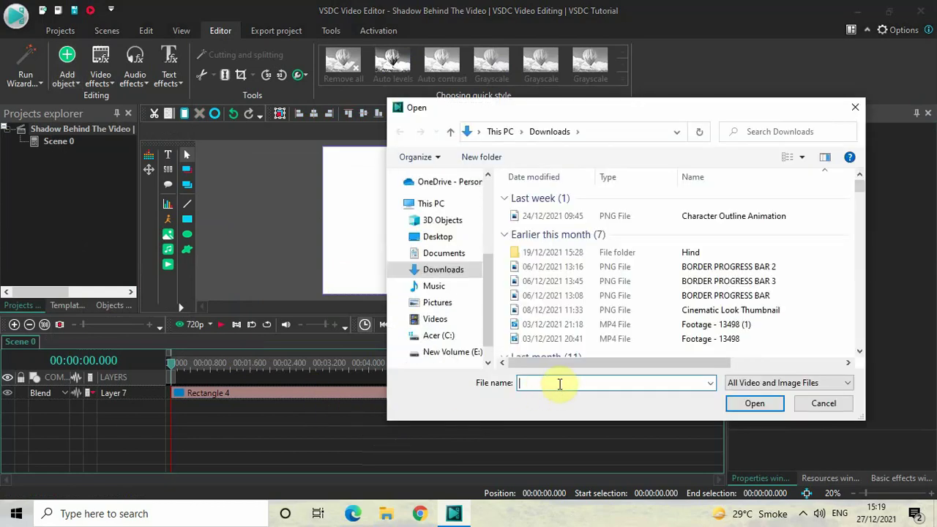
{"action": "type", "text": "car"}
{"action": "key", "text": "Down"}
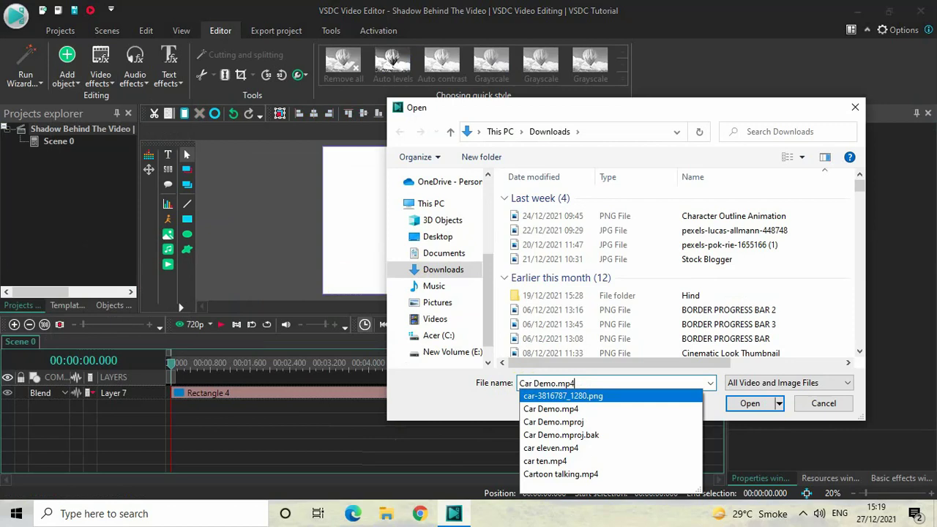
{"action": "key", "text": "Down"}
{"action": "key", "text": "Return"}
{"action": "key", "text": "Return"}
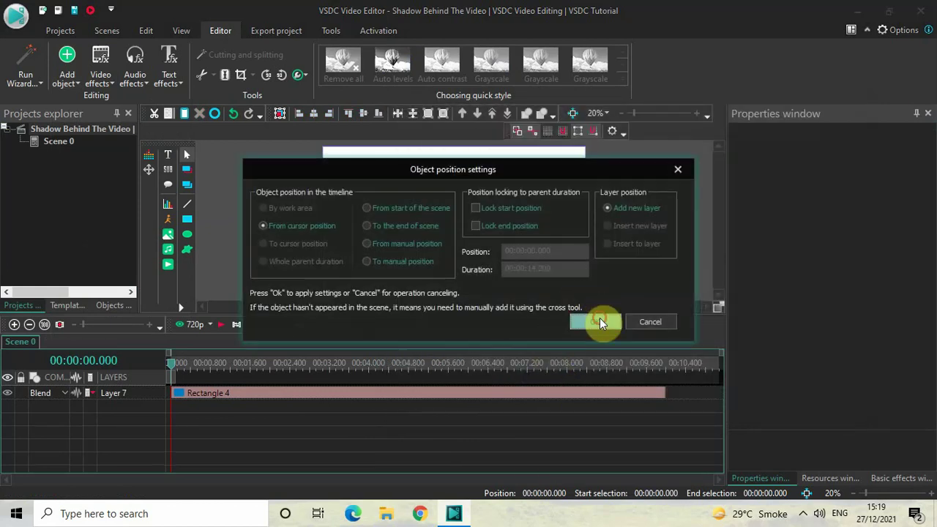
{"action": "left_click", "coordinate": [595, 322]}
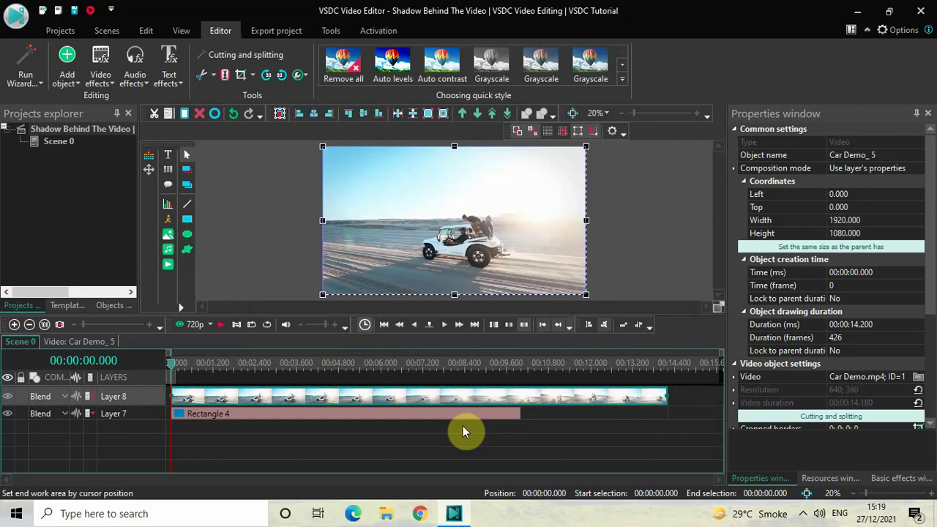
- Stretch the Rectangle 4 clip to 14.2 seconds so it ends with the car video
{"action": "left_click", "coordinate": [462, 417]}
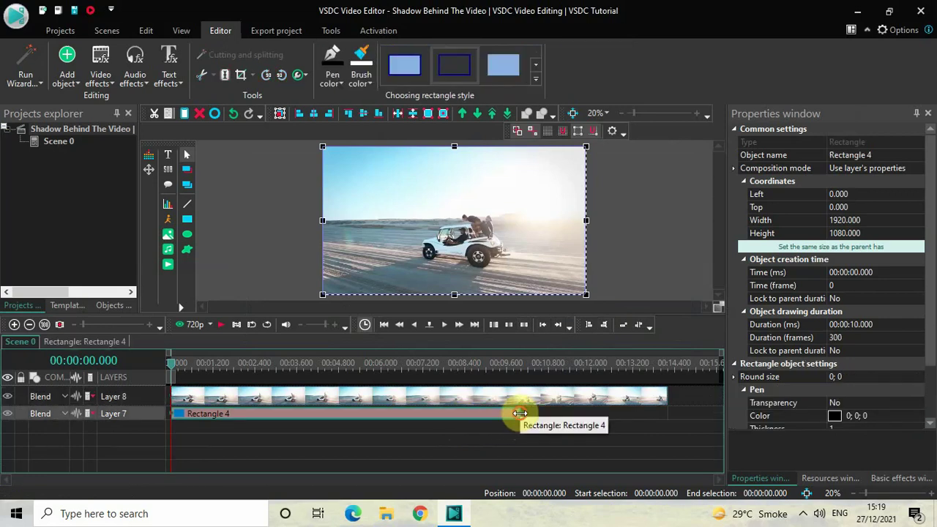
{"action": "left_click_drag", "start_coordinate": [519, 413], "coordinate": [571, 414]}
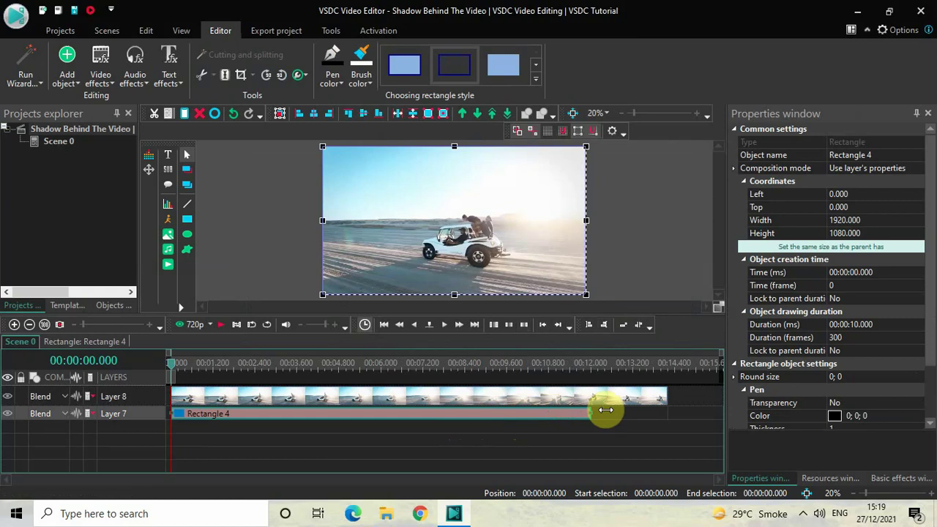
{"action": "left_click_drag", "start_coordinate": [571, 413], "coordinate": [665, 413]}
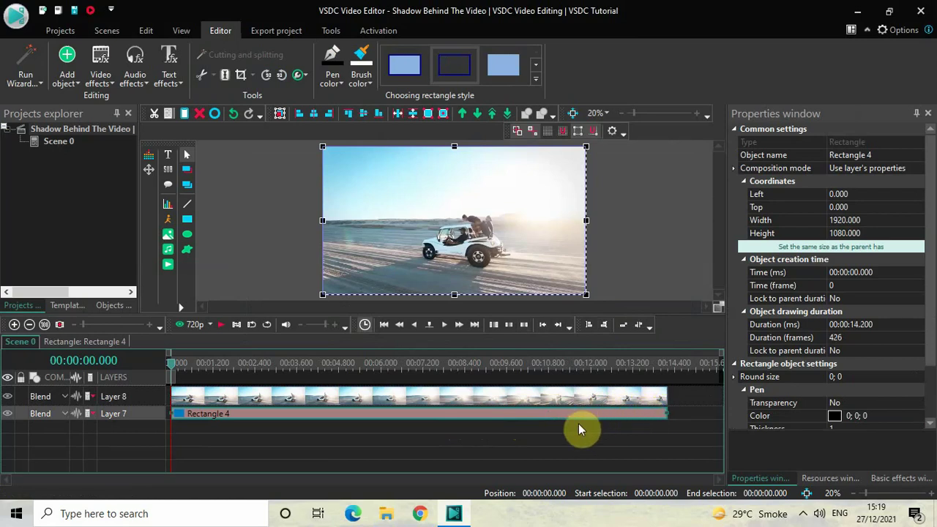
{"action": "left_click", "coordinate": [447, 398]}
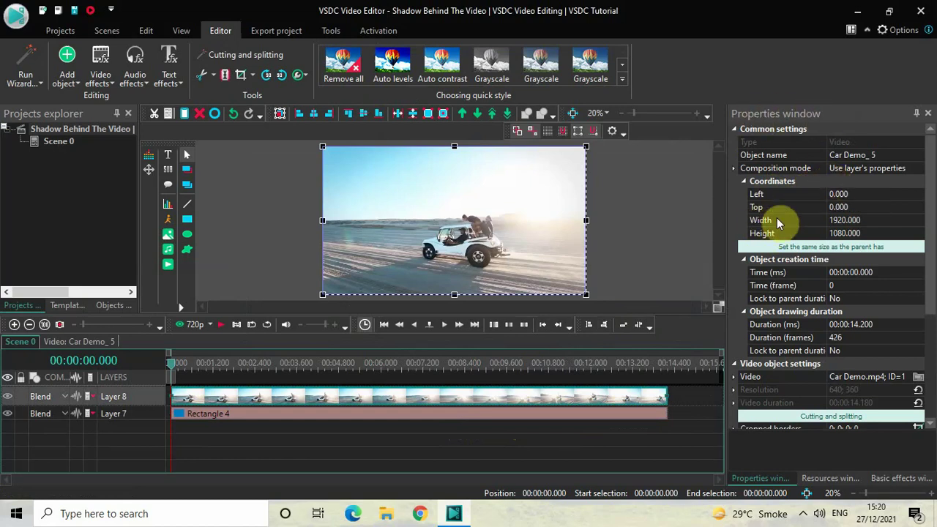
- Resize the car video to 1280 wide by 720 high
{"action": "left_click", "coordinate": [873, 220]}
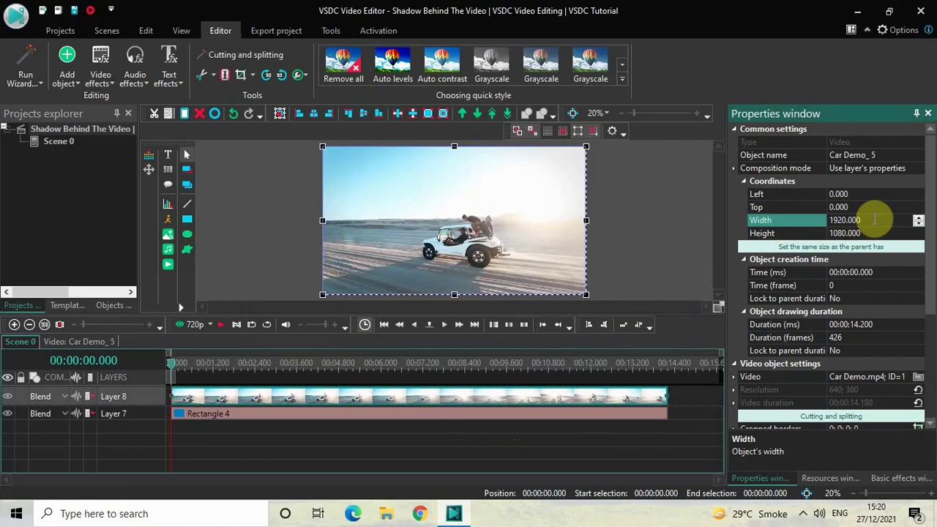
{"action": "double_click", "coordinate": [873, 220]}
{"action": "key", "text": "BackSpace"}
{"action": "type", "text": "1280"}
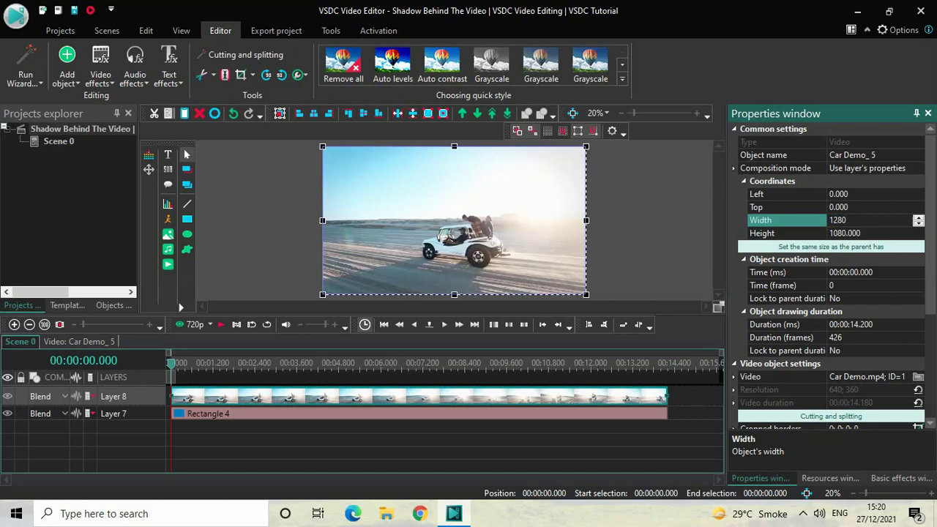
{"action": "key", "text": "Return"}
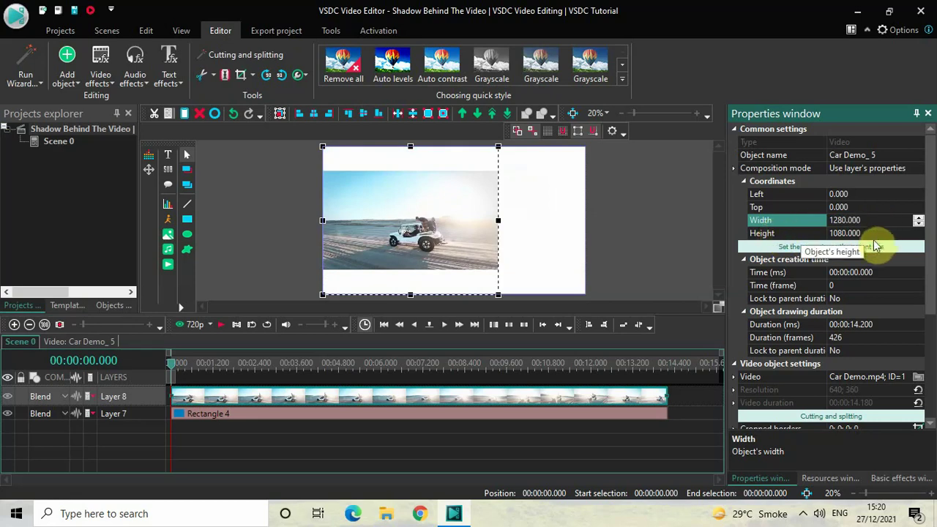
{"action": "left_click", "coordinate": [876, 232]}
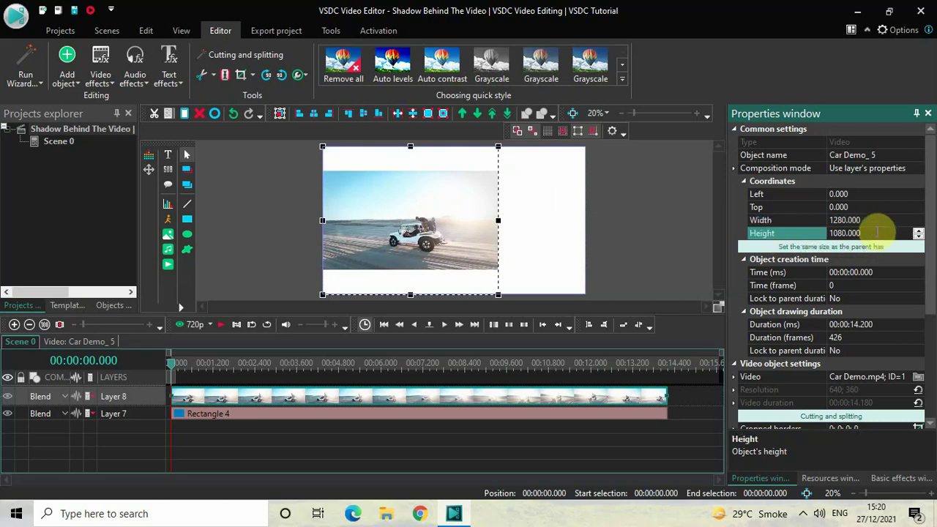
{"action": "double_click", "coordinate": [876, 232]}
{"action": "key", "text": "BackSpace"}
{"action": "type", "text": "7"}
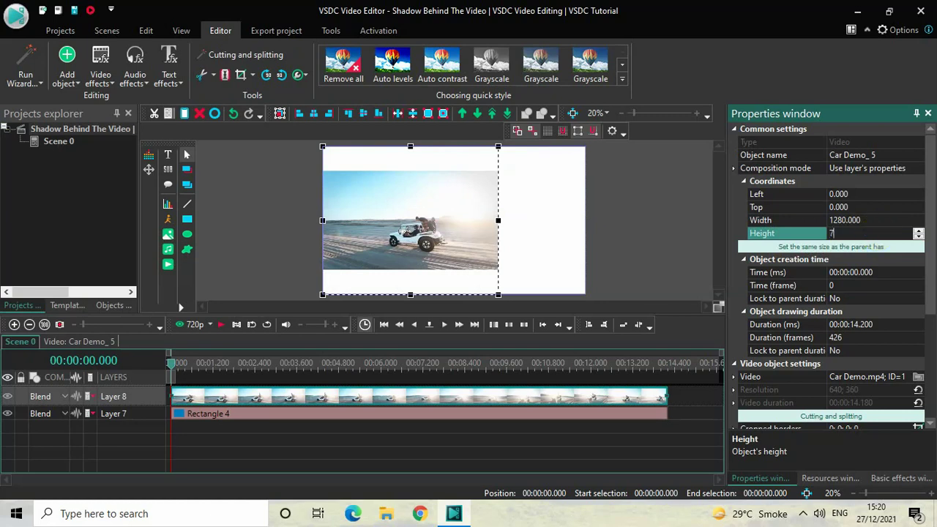
{"action": "type", "text": "20"}
{"action": "key", "text": "Return"}
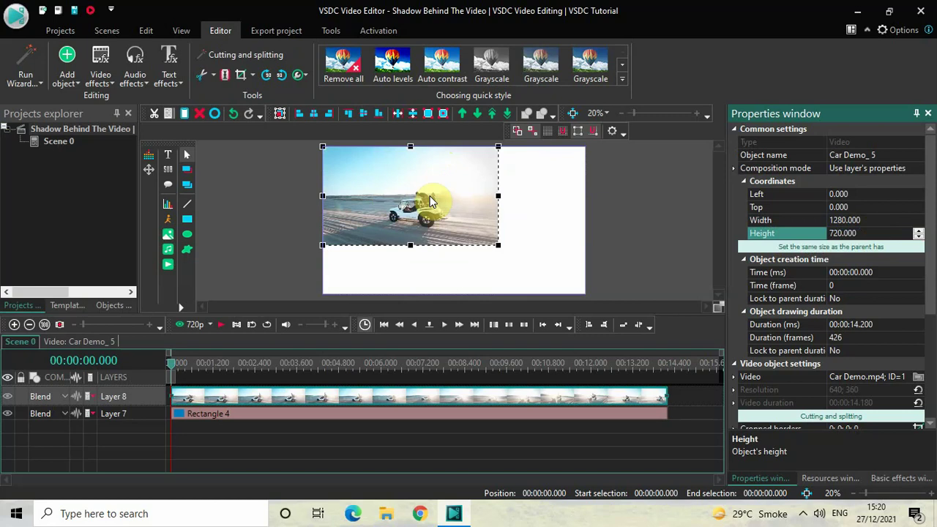
- Center the video horizontally and vertically on the white canvas
{"action": "left_click", "coordinate": [312, 117]}
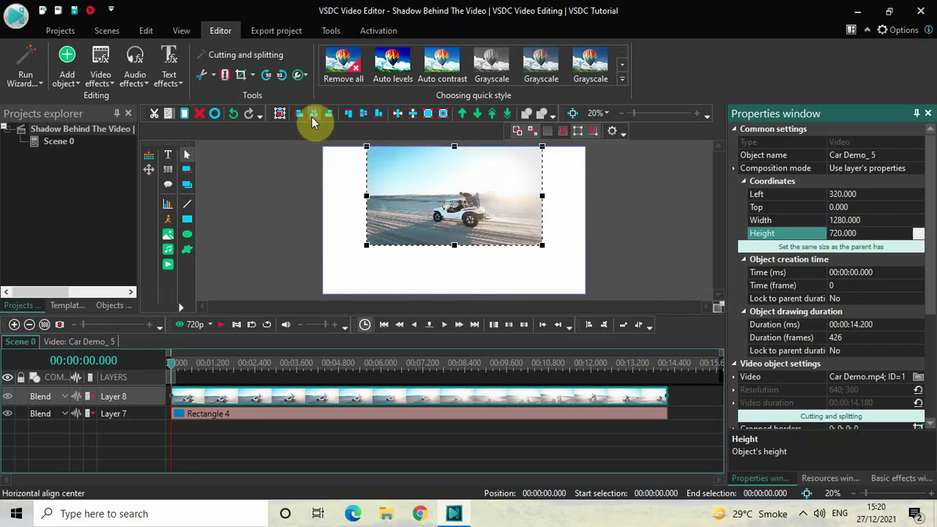
{"action": "left_click", "coordinate": [363, 118]}
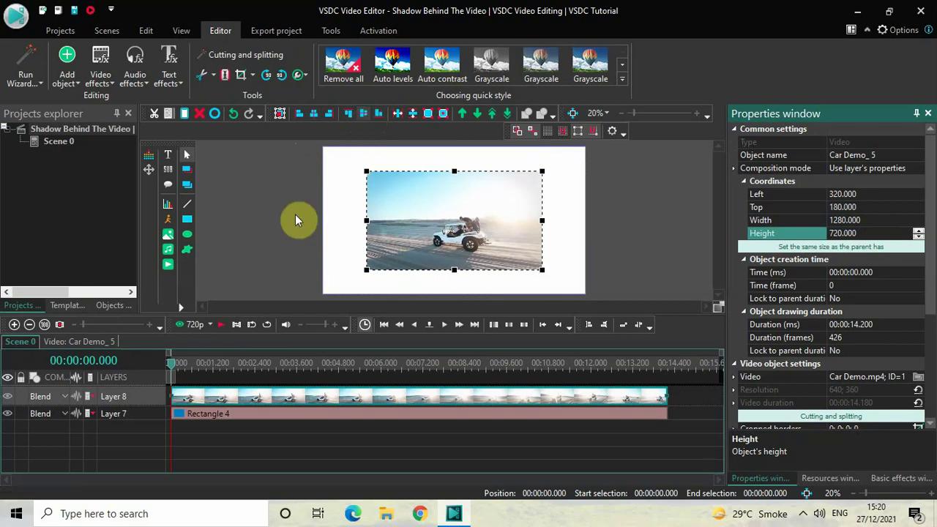
{"action": "left_click", "coordinate": [263, 225]}
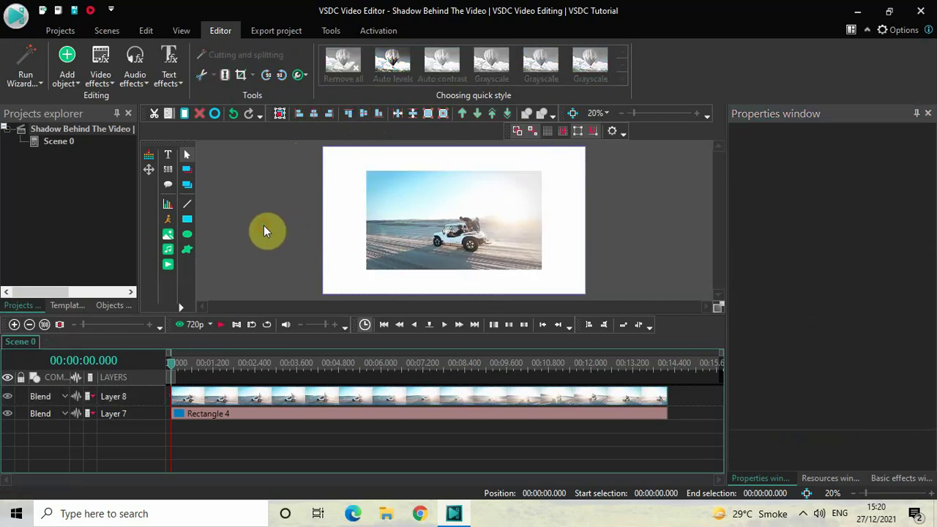
- Add a Nature Shadow effect spanning the full car video clip
{"action": "double_click", "coordinate": [355, 403]}
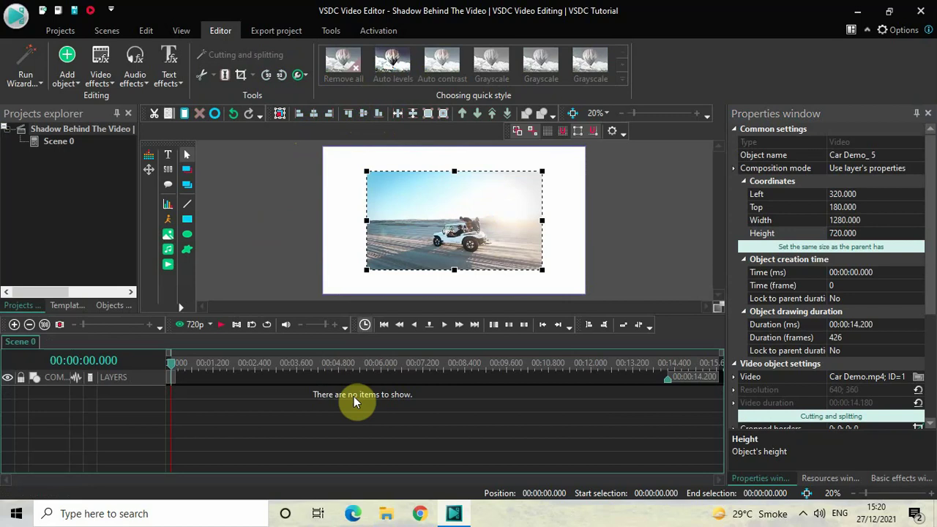
{"action": "left_click", "coordinate": [100, 69]}
{"action": "mouse_move", "coordinate": [120, 207]}
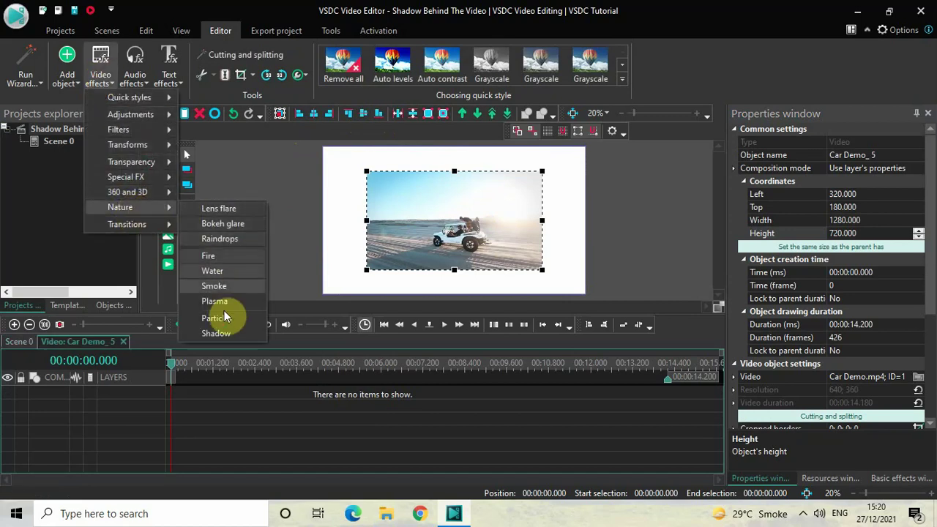
{"action": "left_click", "coordinate": [216, 333]}
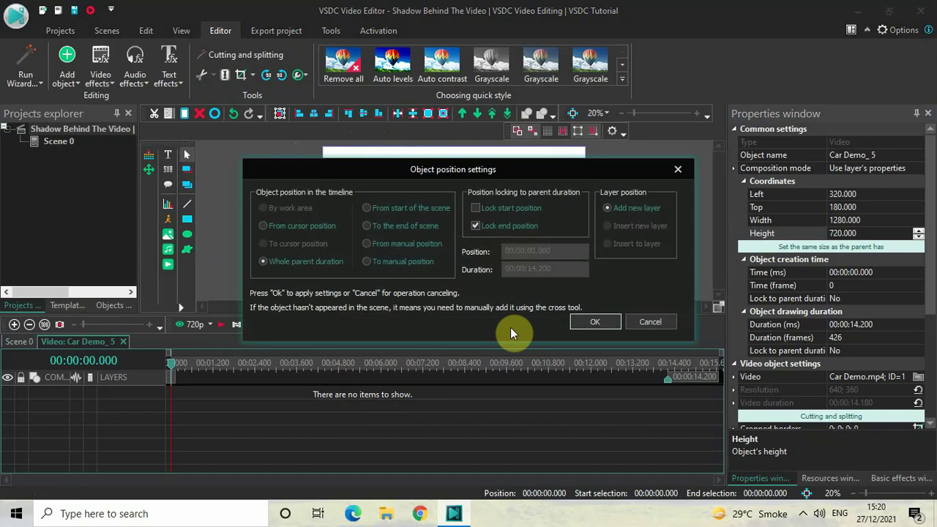
{"action": "left_click", "coordinate": [583, 322]}
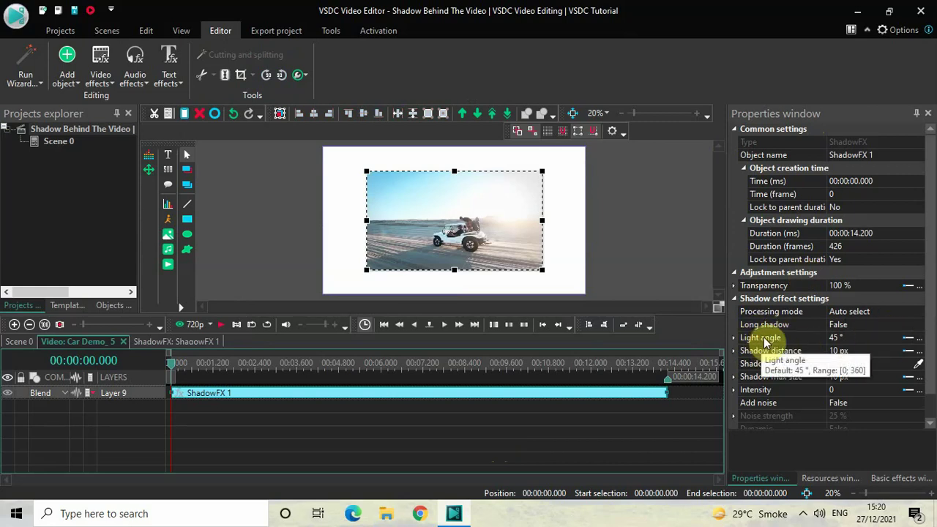
- Set the shadow's light angle to 130 and shadow distance to 70
{"action": "left_click", "coordinate": [863, 338]}
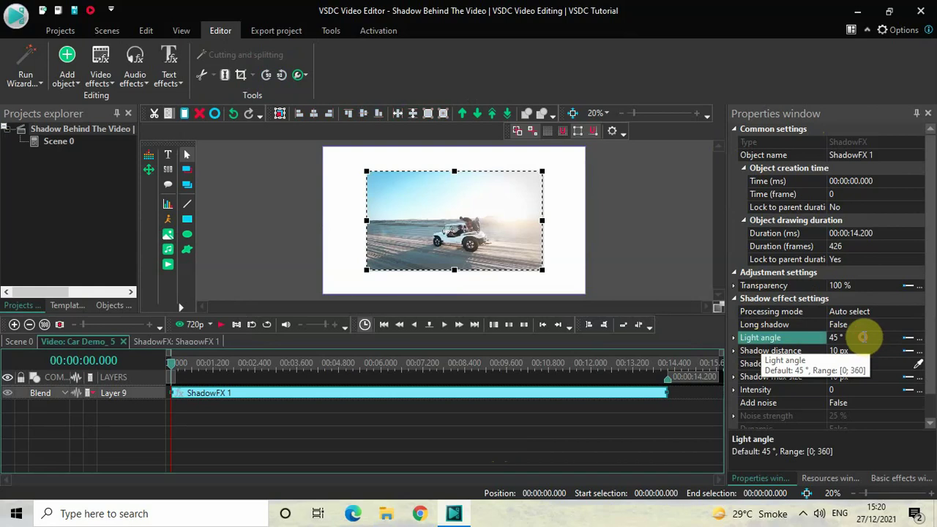
{"action": "key", "text": "BackSpace"}
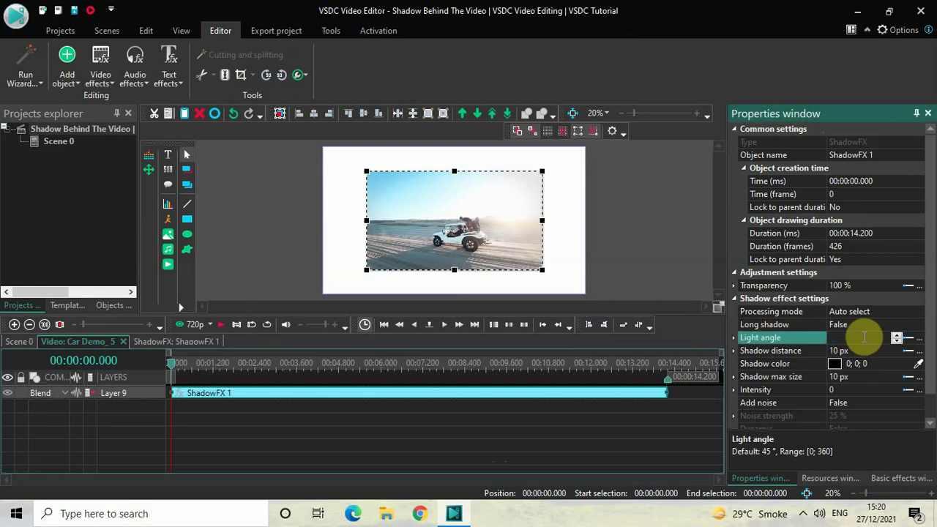
{"action": "type", "text": "130"}
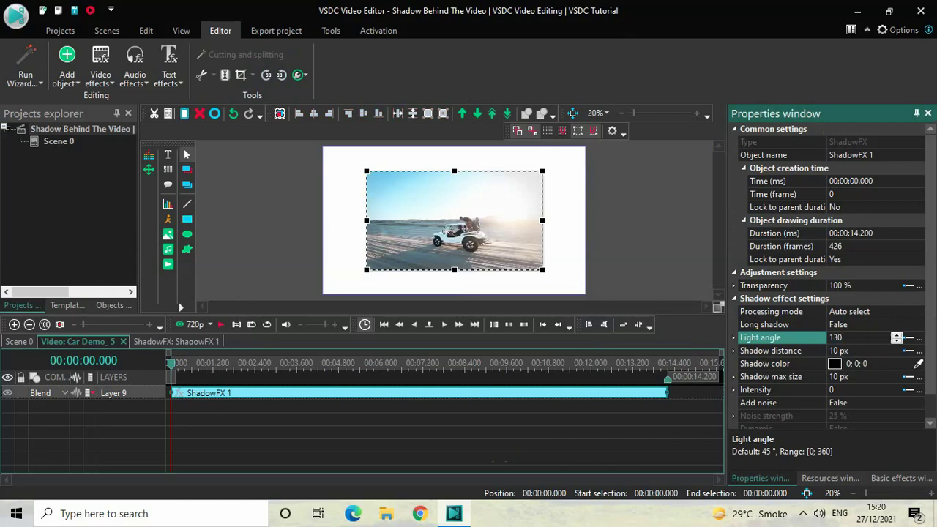
{"action": "key", "text": "Return"}
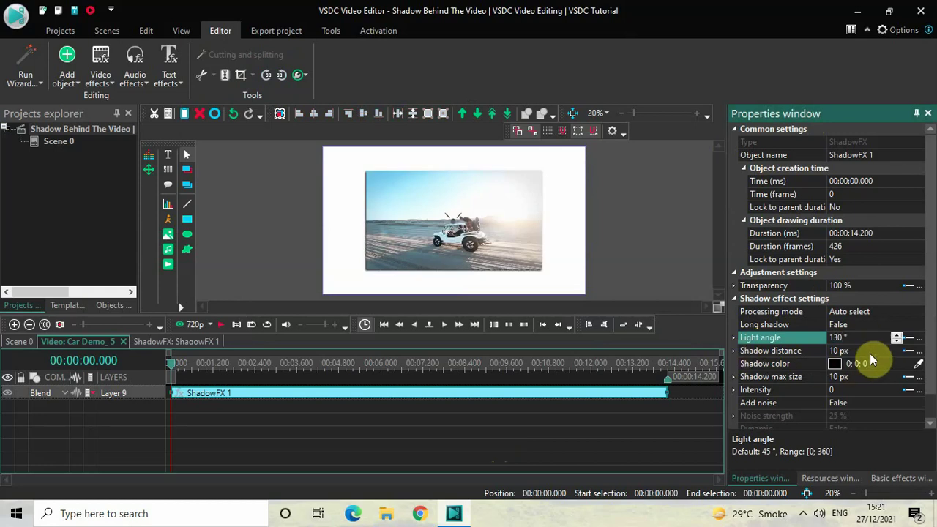
{"action": "left_click", "coordinate": [870, 352]}
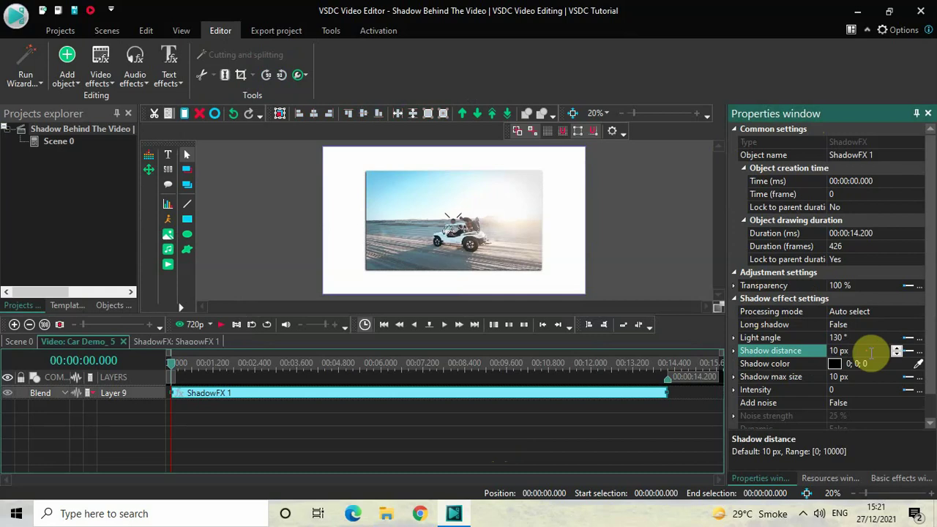
{"action": "double_click", "coordinate": [870, 352]}
{"action": "key", "text": "BackSpace"}
{"action": "type", "text": "70"}
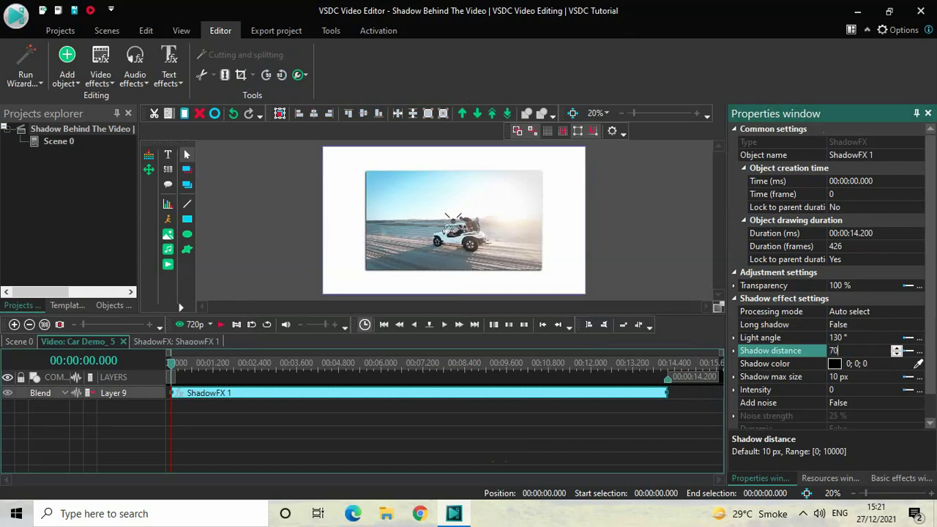
{"action": "key", "text": "Return"}
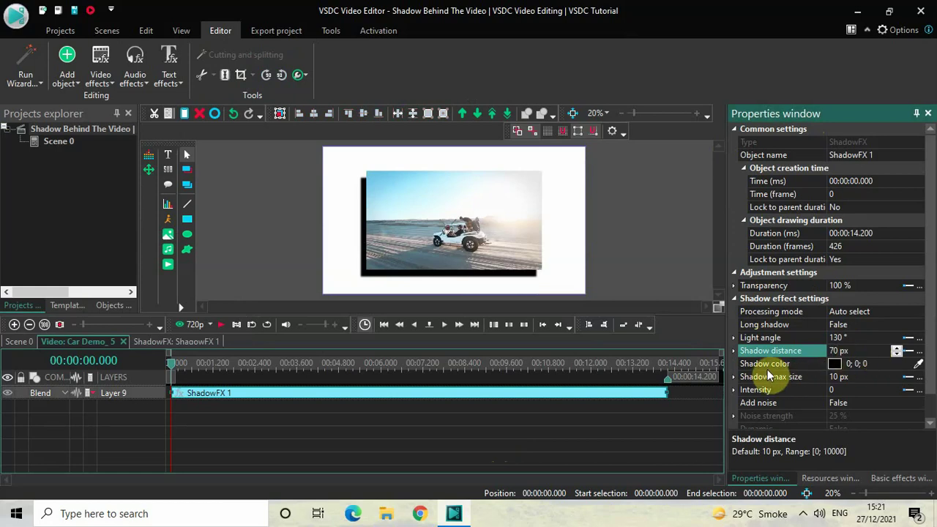
- Set the shadow colour to 53;53;53 and shadow max size to 40
{"action": "left_click", "coordinate": [869, 365]}
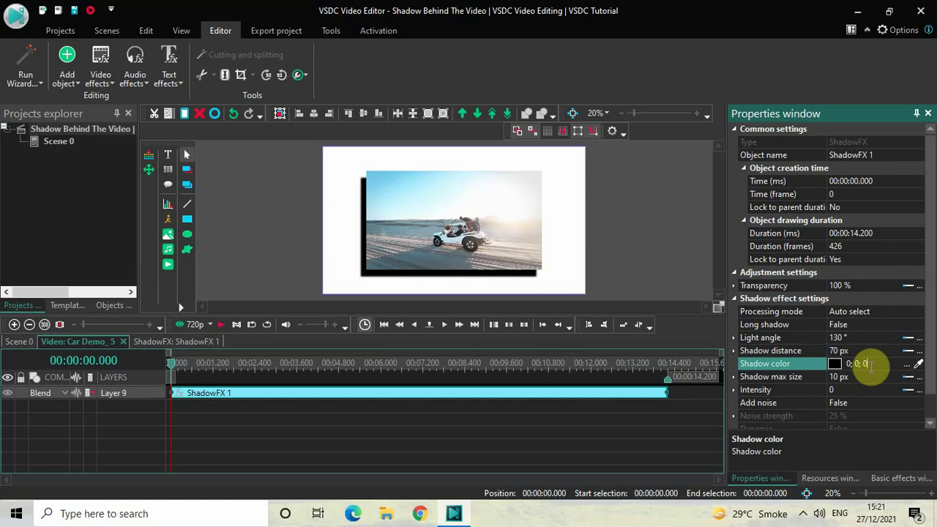
{"action": "key", "text": "BackSpace"}
{"action": "key", "text": "BackSpace"}
{"action": "key", "text": "BackSpace"}
{"action": "key", "text": "BackSpace"}
{"action": "key", "text": "BackSpace"}
{"action": "key", "text": "BackSpace"}
{"action": "key", "text": "BackSpace"}
{"action": "type", "text": "53;"}
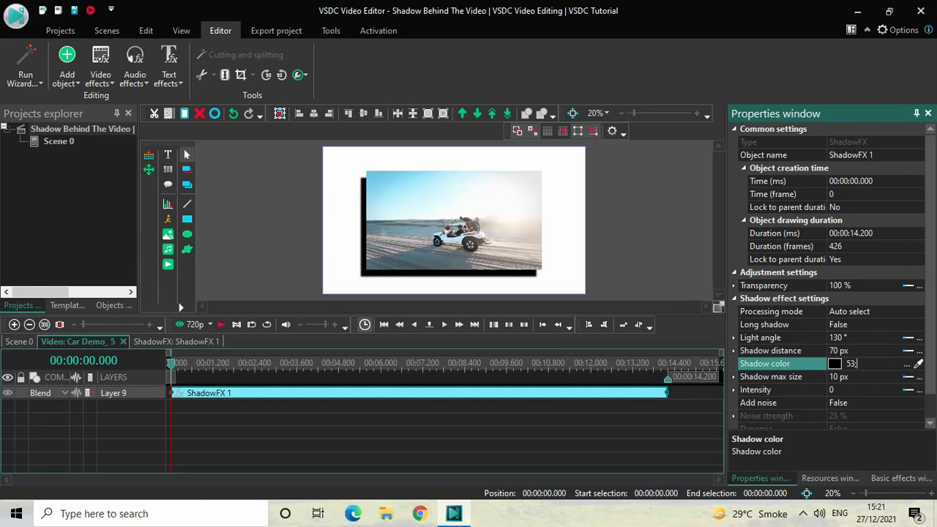
{"action": "type", "text": "53;"}
{"action": "type", "text": "53"}
{"action": "key", "text": "Return"}
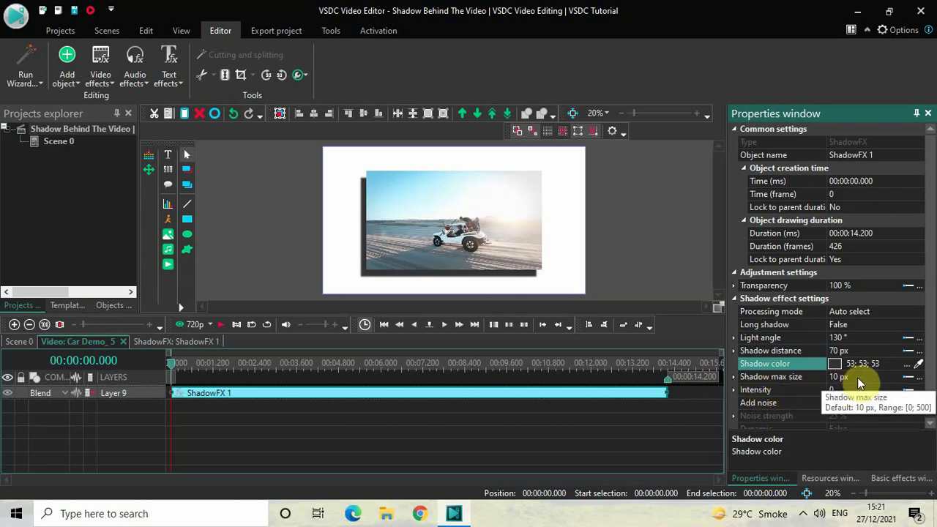
{"action": "left_click", "coordinate": [857, 377]}
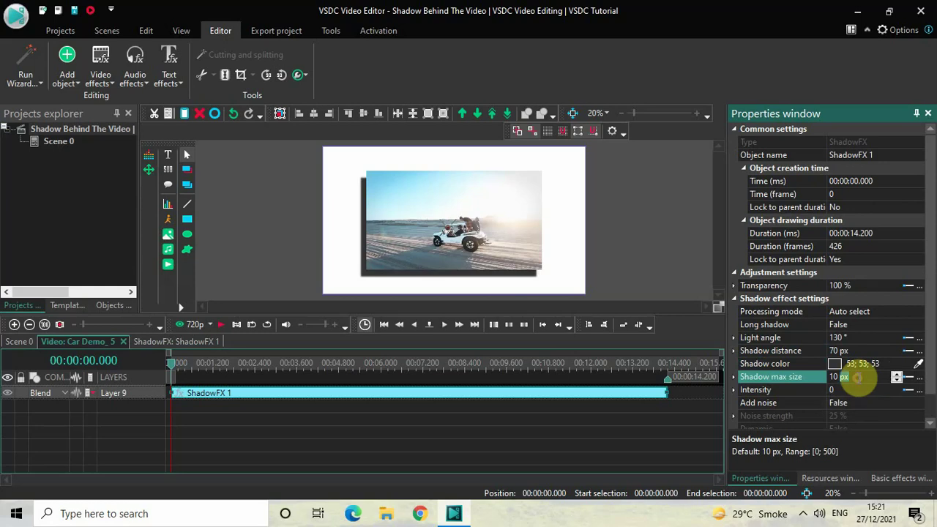
{"action": "key", "text": "BackSpace"}
{"action": "key", "text": "BackSpace"}
{"action": "key", "text": "BackSpace"}
{"action": "key", "text": "BackSpace"}
{"action": "type", "text": "40"}
{"action": "key", "text": "Return"}
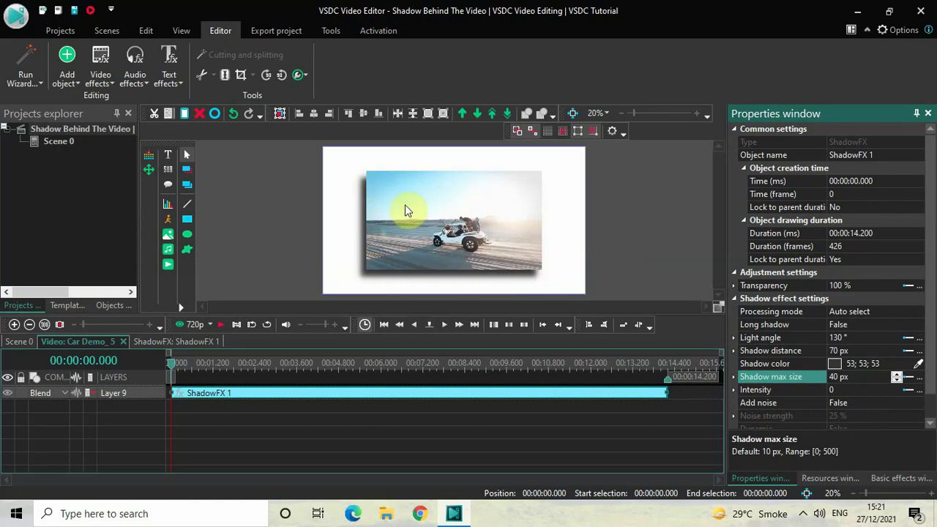
- Add a one-second Wipe transition and move it to the start of the car video
{"action": "left_click", "coordinate": [322, 435]}
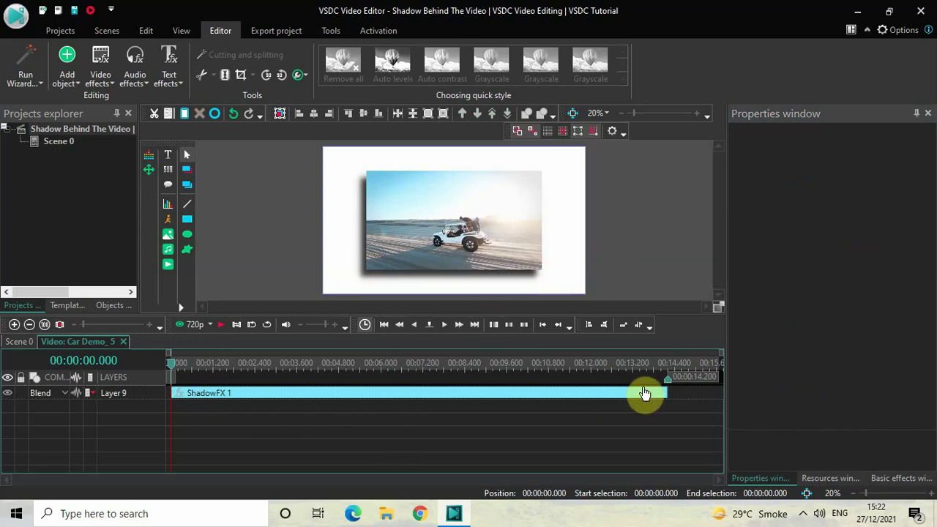
{"action": "left_click", "coordinate": [97, 69]}
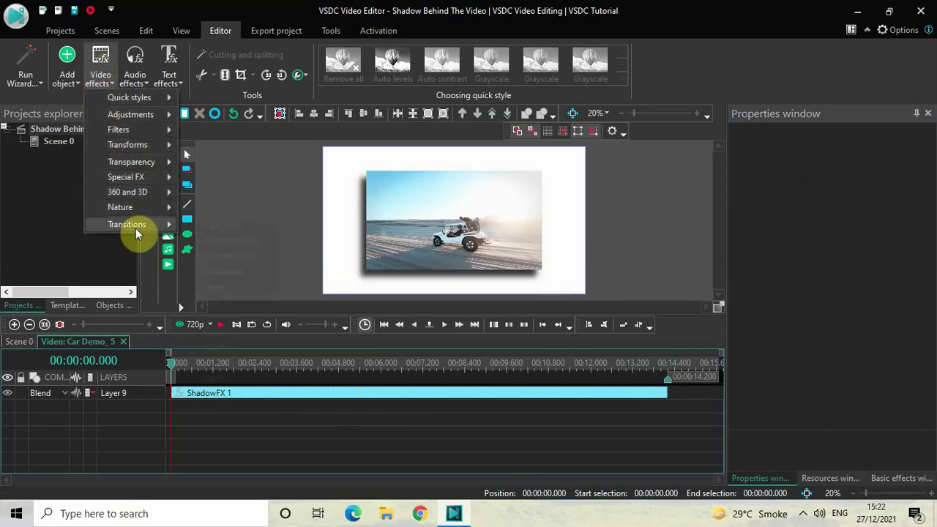
{"action": "mouse_move", "coordinate": [127, 224]}
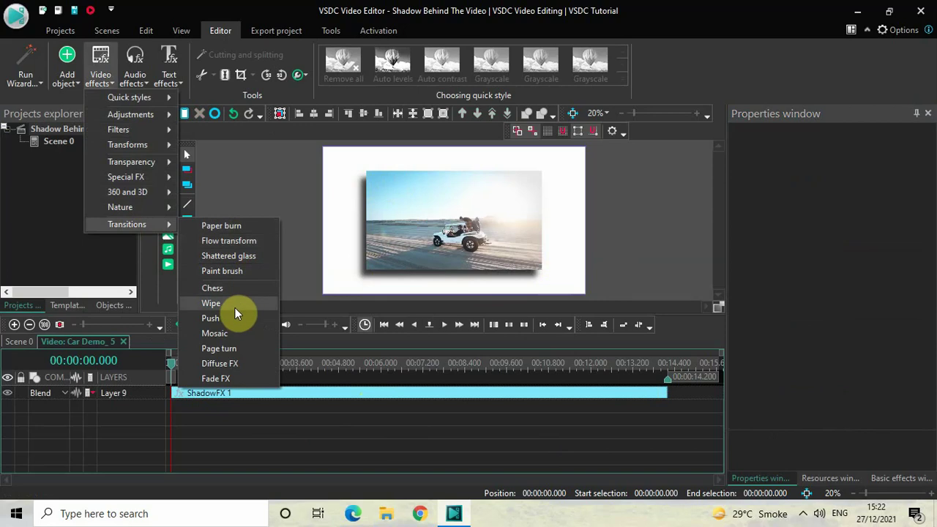
{"action": "left_click", "coordinate": [235, 308]}
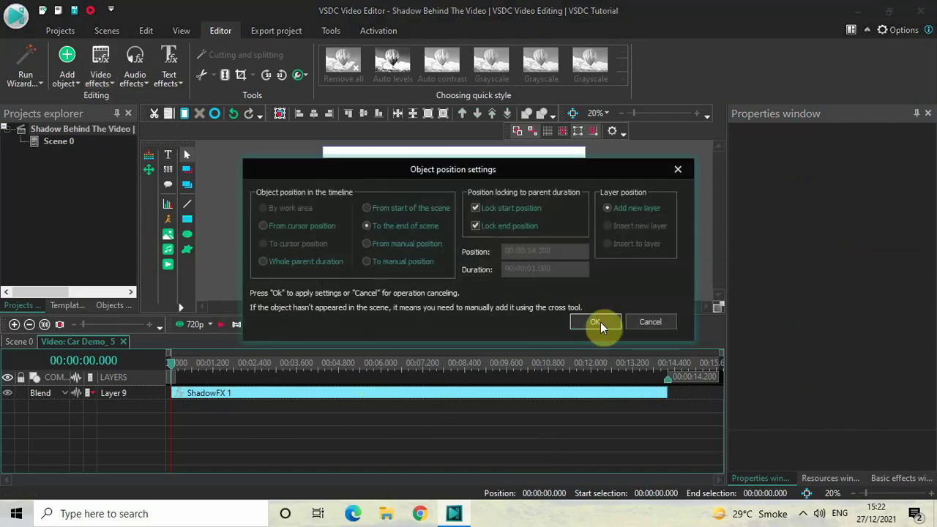
{"action": "left_click", "coordinate": [600, 322]}
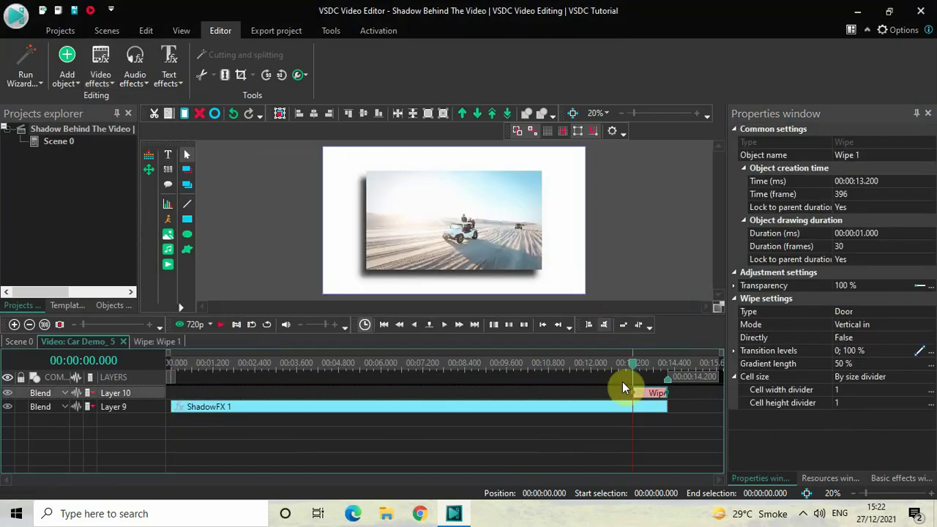
{"action": "left_click_drag", "start_coordinate": [650, 393], "coordinate": [129, 357]}
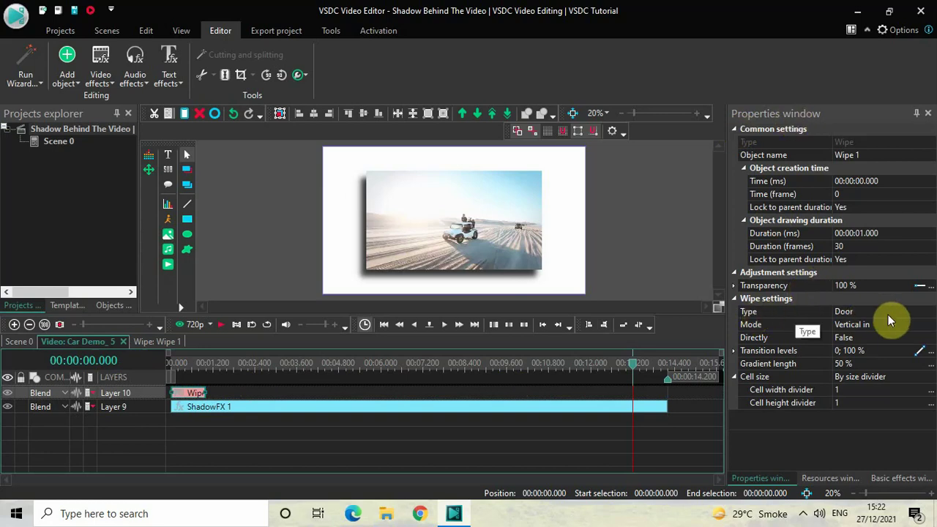
- Set the wipe to Random strips, Directly True, gradient length 0
{"action": "left_click", "coordinate": [933, 315]}
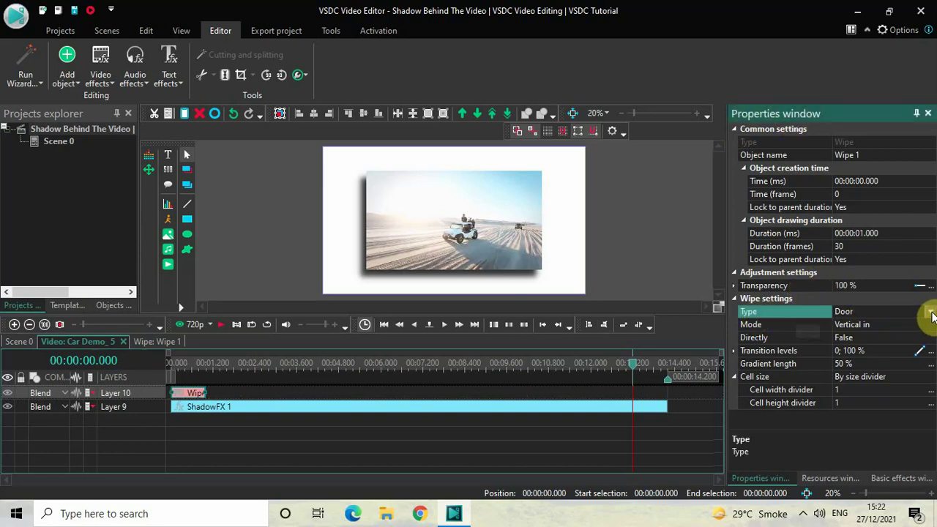
{"action": "left_click", "coordinate": [931, 313]}
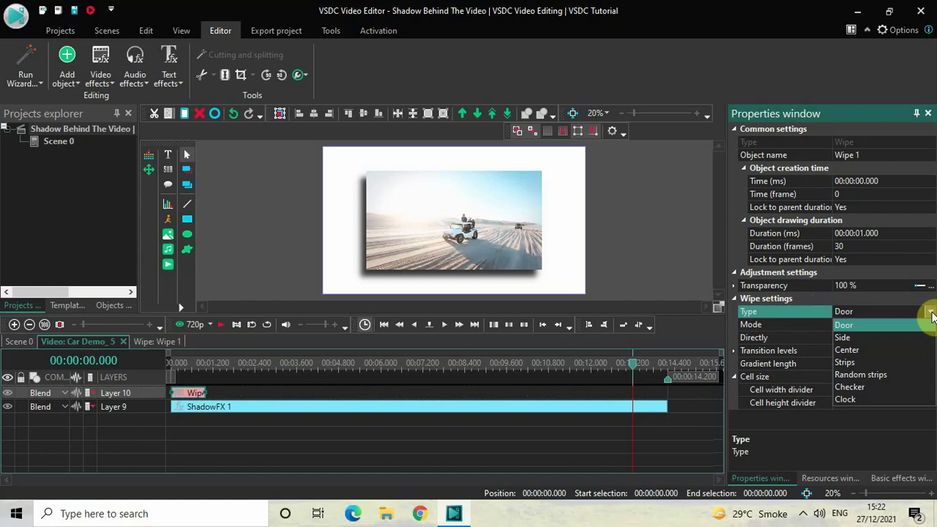
{"action": "left_click", "coordinate": [868, 374]}
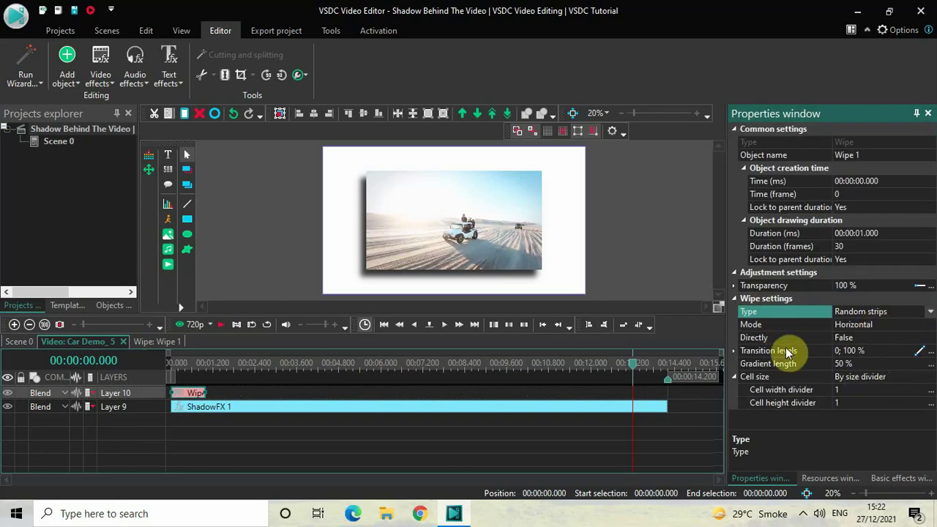
{"action": "left_click", "coordinate": [930, 338]}
{"action": "left_click", "coordinate": [931, 338]}
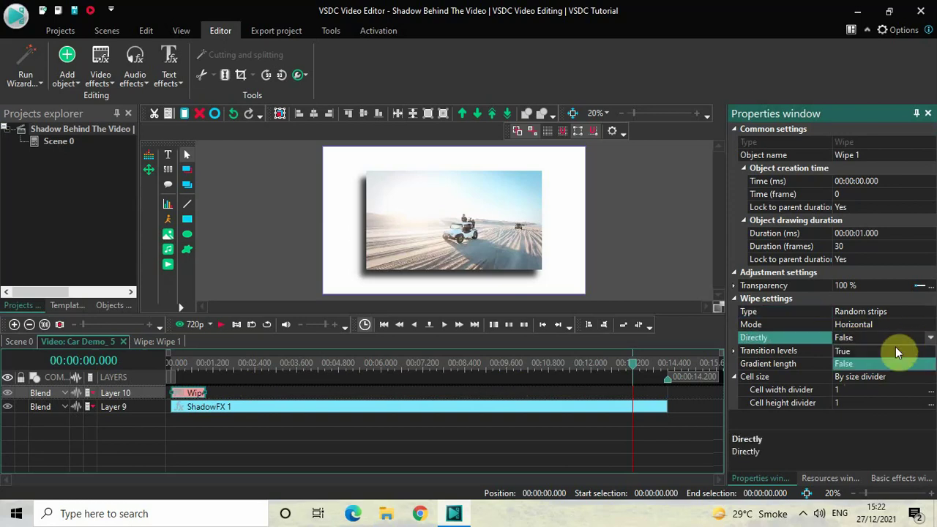
{"action": "left_click", "coordinate": [895, 349]}
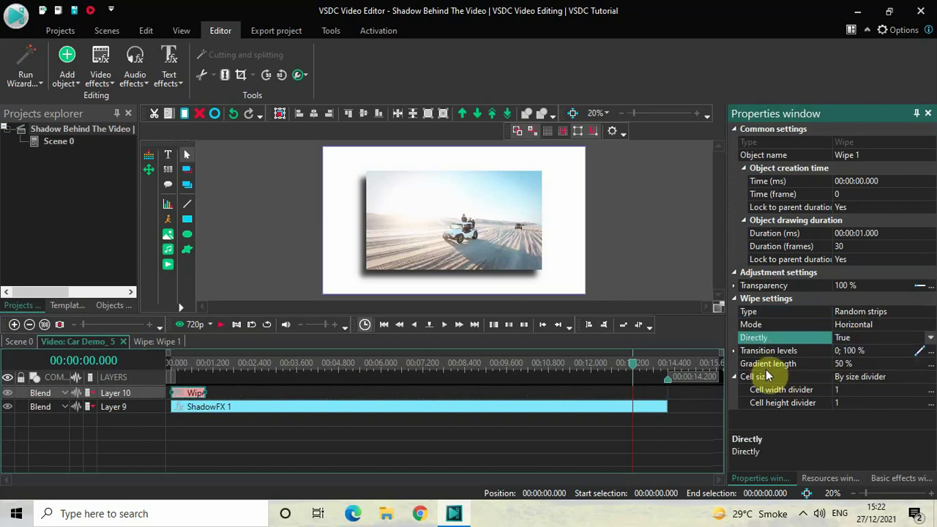
{"action": "left_click", "coordinate": [871, 365]}
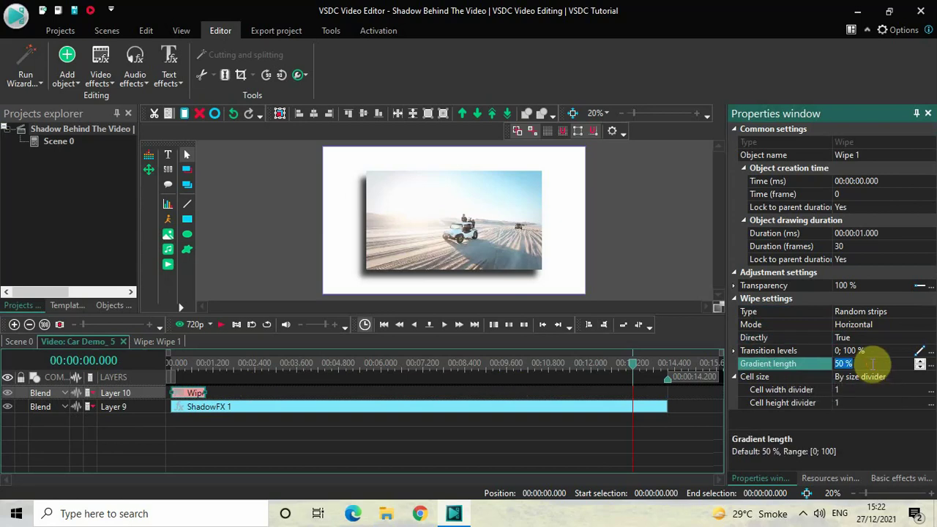
{"action": "type", "text": "0"}
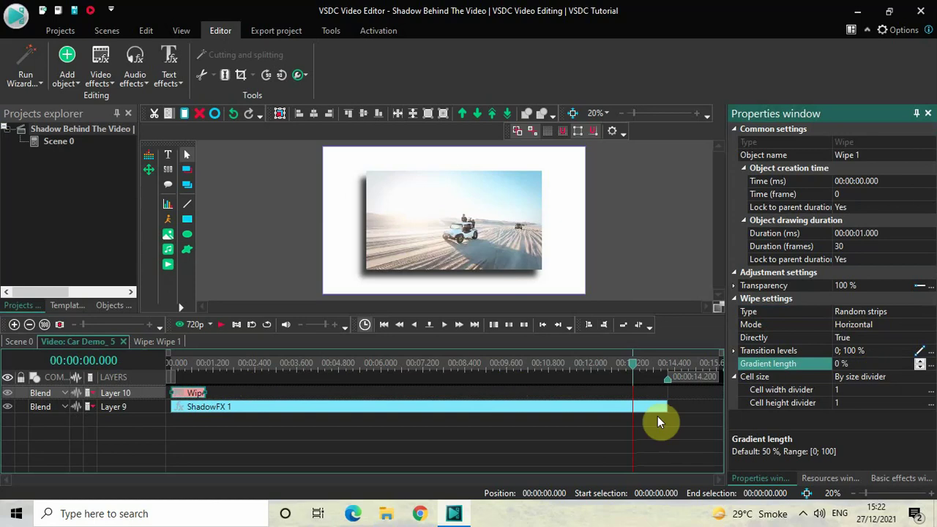
- Preview the opening wipe from the start of the timeline
{"action": "left_click", "coordinate": [171, 364]}
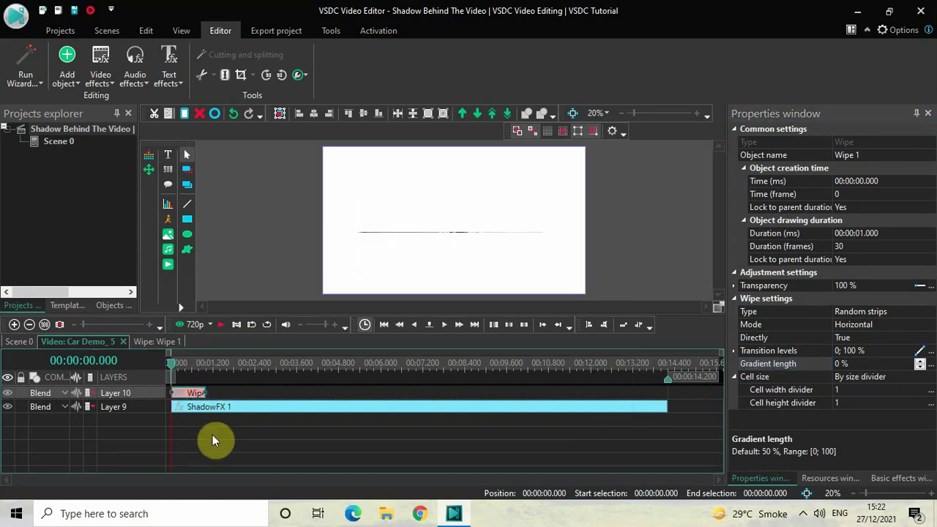
{"action": "key", "text": "space"}
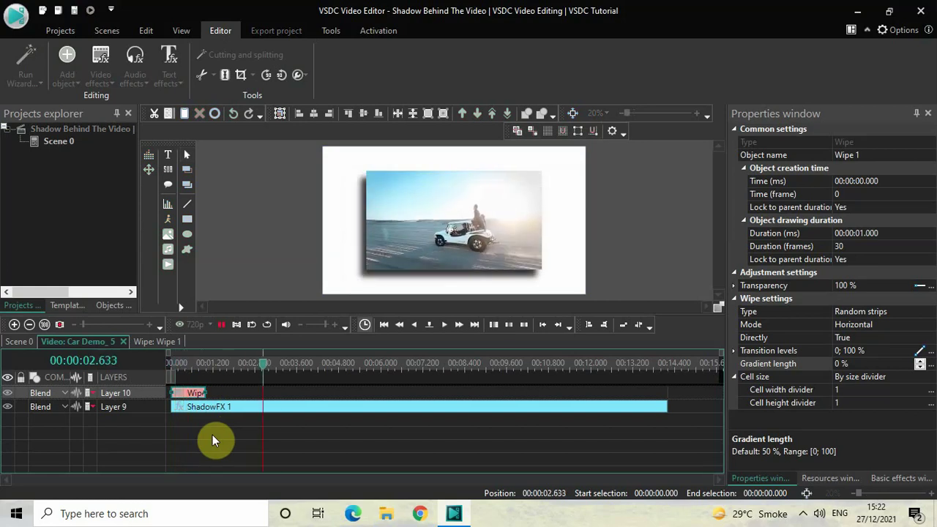
{"action": "key", "text": "space"}
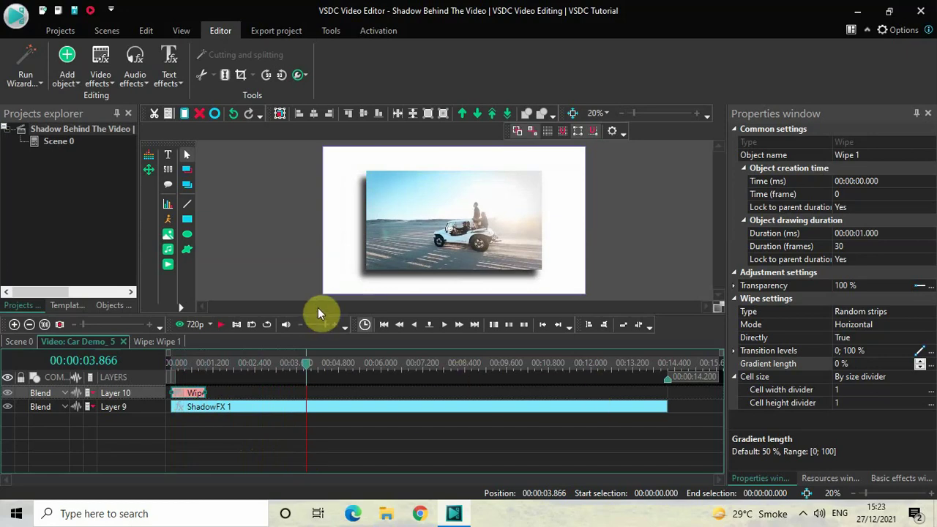
- Add a second Wipe at the clip's end and move it onto Layer 10
{"action": "left_click", "coordinate": [99, 71]}
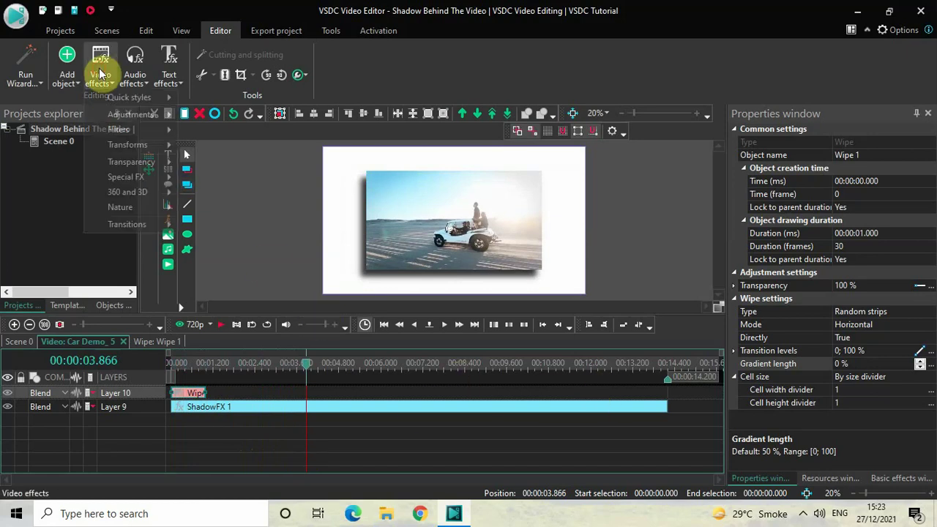
{"action": "mouse_move", "coordinate": [127, 224]}
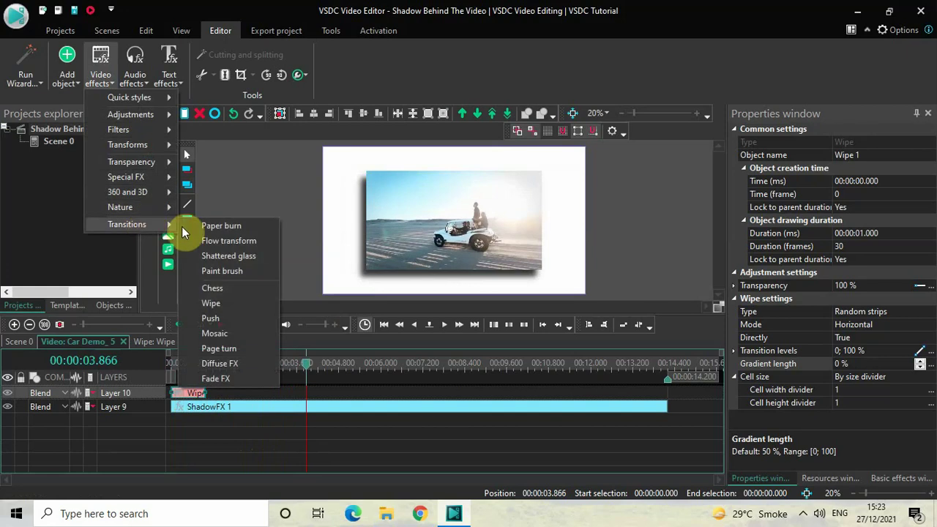
{"action": "left_click", "coordinate": [240, 301]}
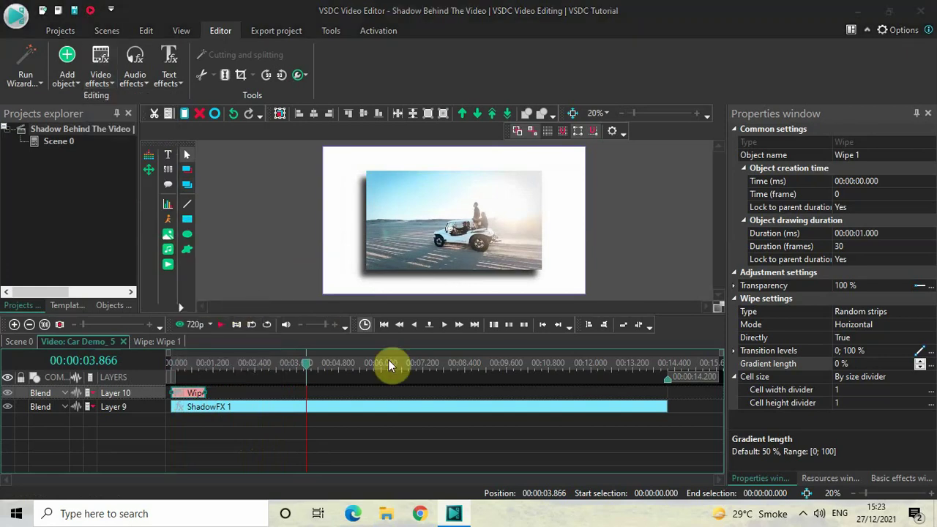
{"action": "left_click", "coordinate": [592, 319]}
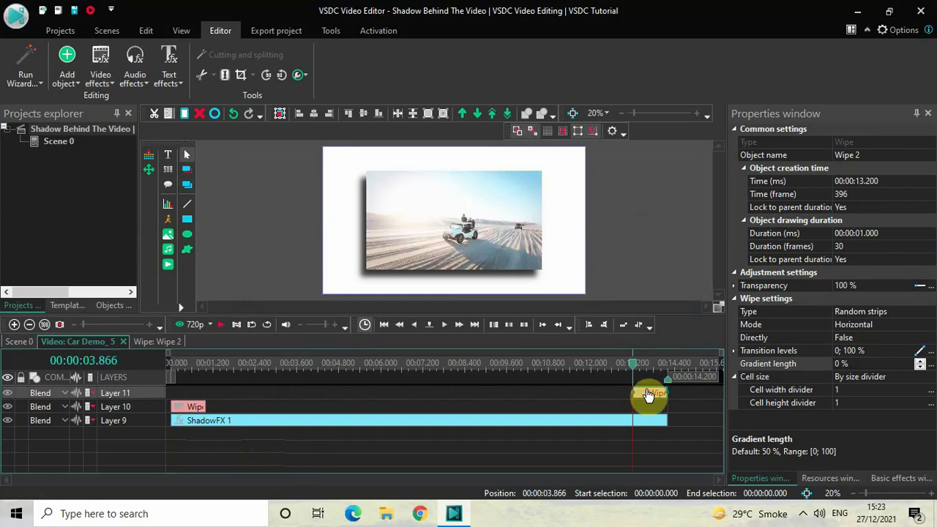
{"action": "left_click_drag", "start_coordinate": [650, 396], "coordinate": [650, 407]}
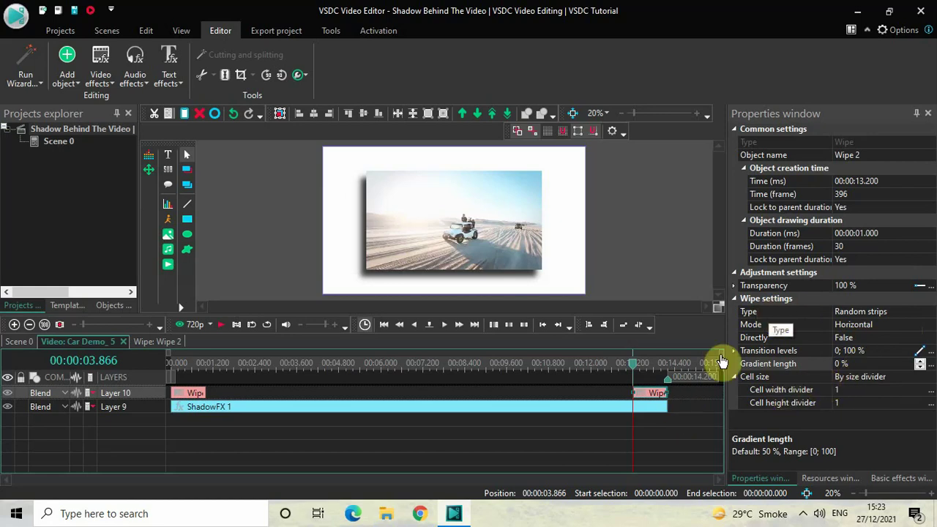
- Return to the main Scene 0 timeline with nothing selected
{"action": "left_click", "coordinate": [16, 342]}
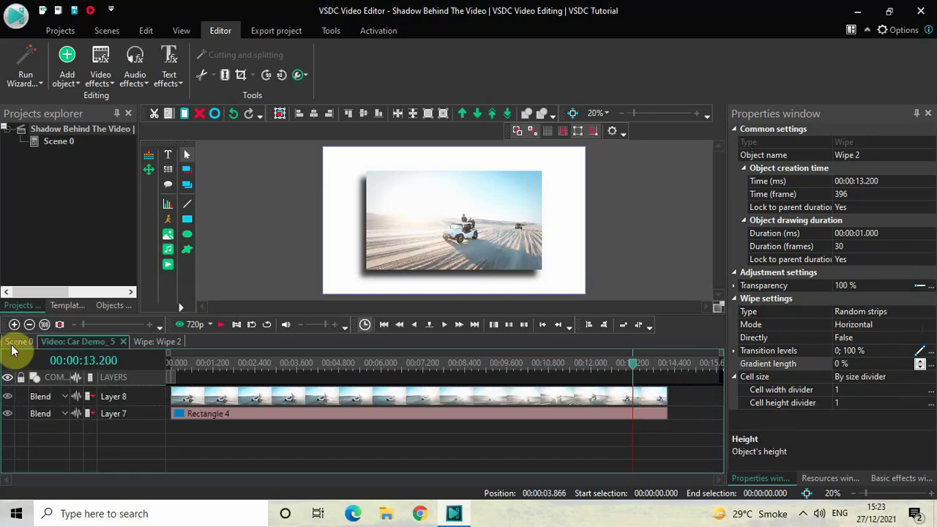
{"action": "left_click", "coordinate": [171, 366]}
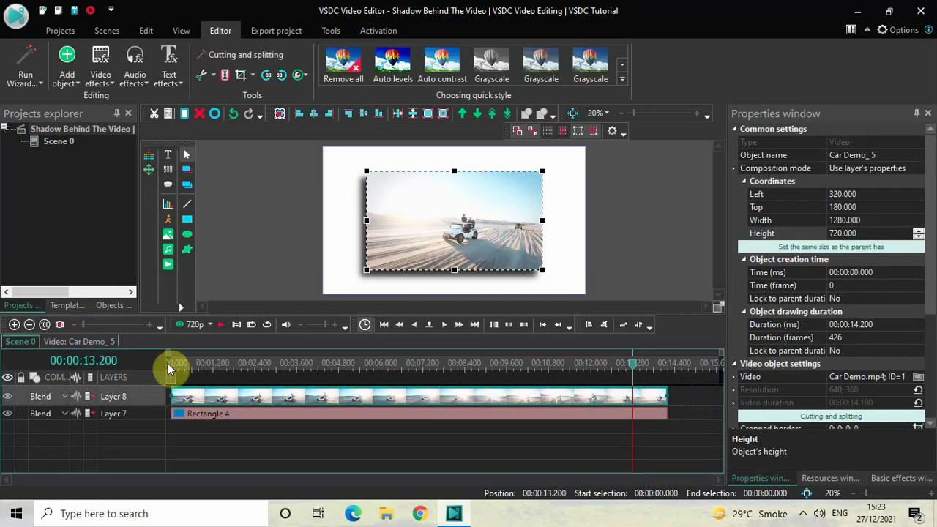
{"action": "left_click", "coordinate": [208, 238]}
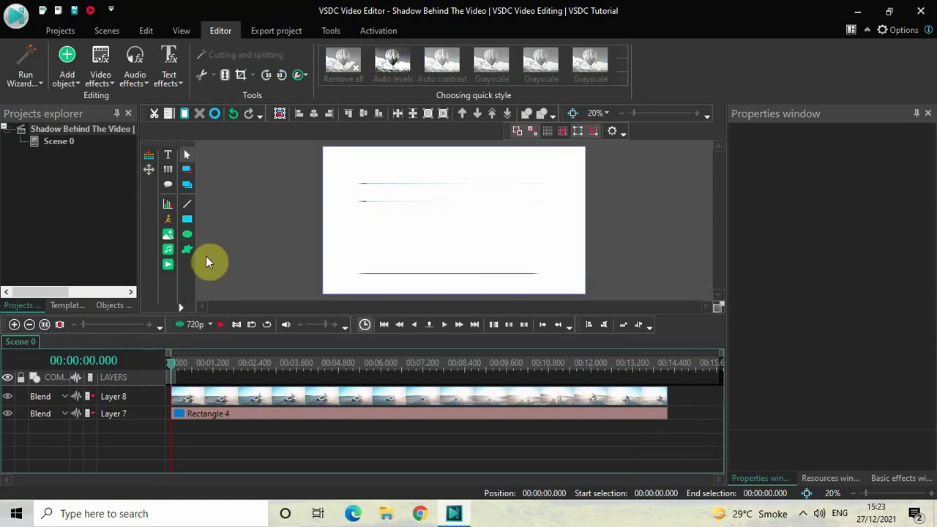
- Play the finished scene from the start, then restart playback
{"action": "key", "text": "space"}
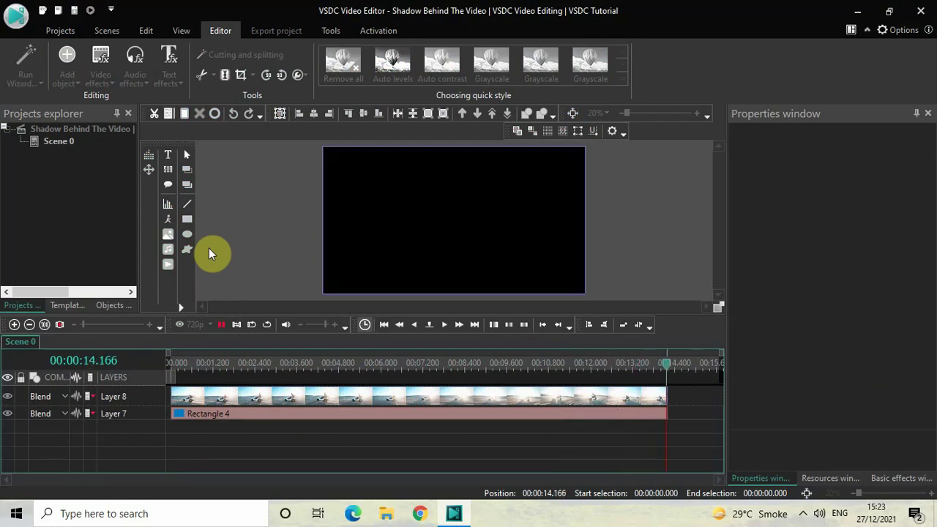
{"action": "left_click", "coordinate": [168, 367]}
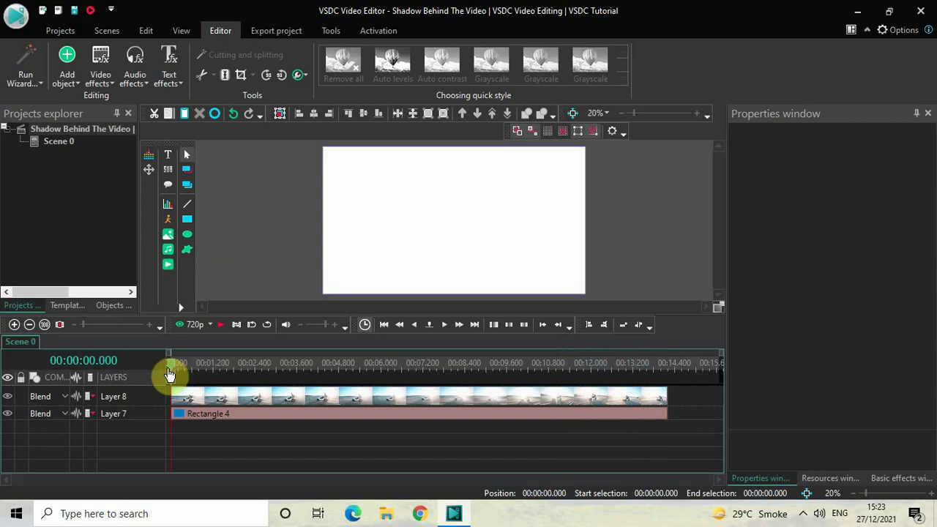
{"action": "key", "text": "space"}
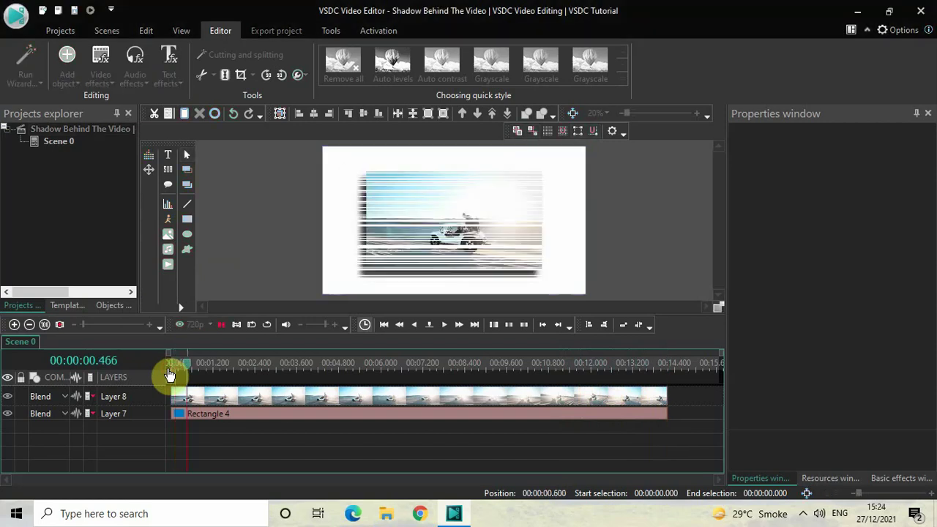